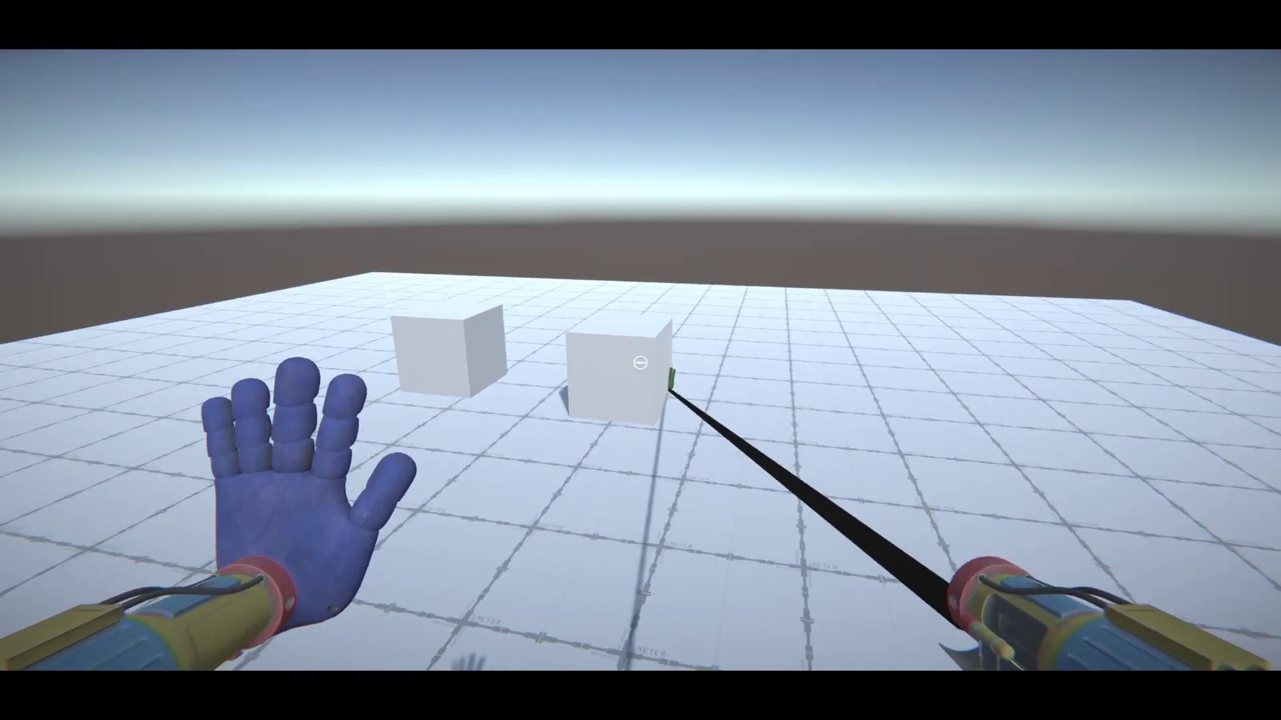
click(640, 363)
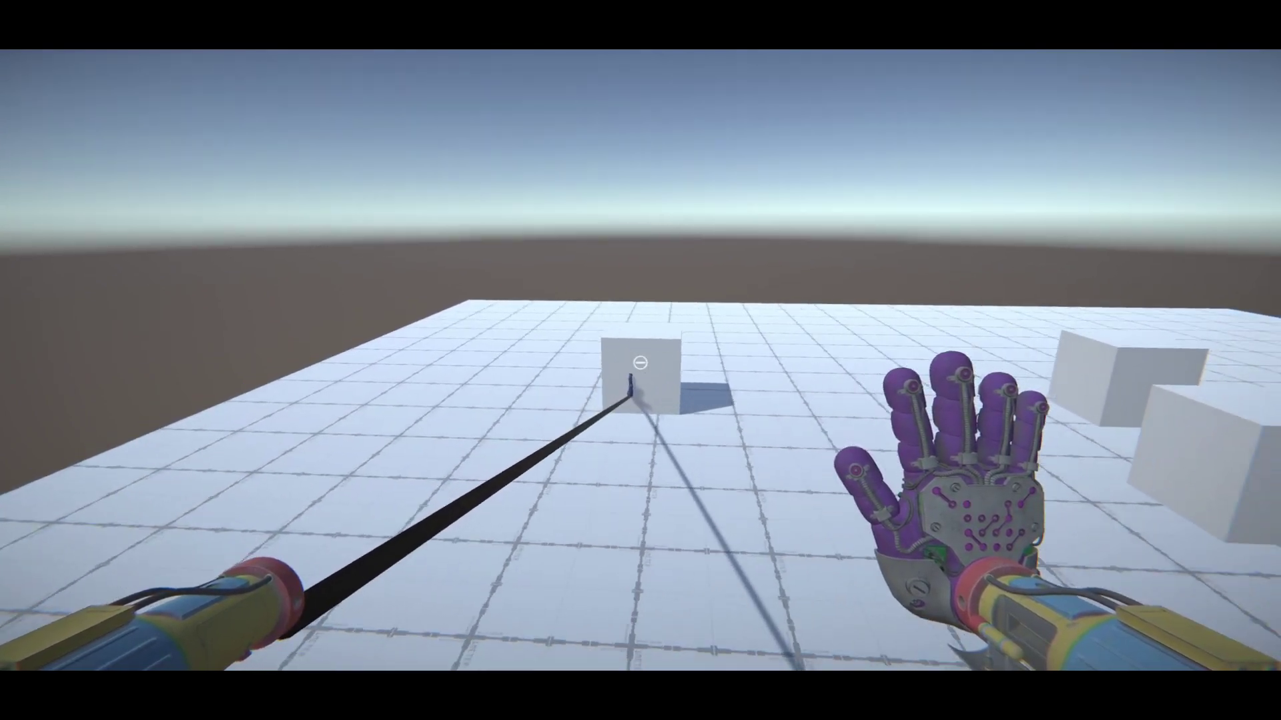
right_click(640, 363)
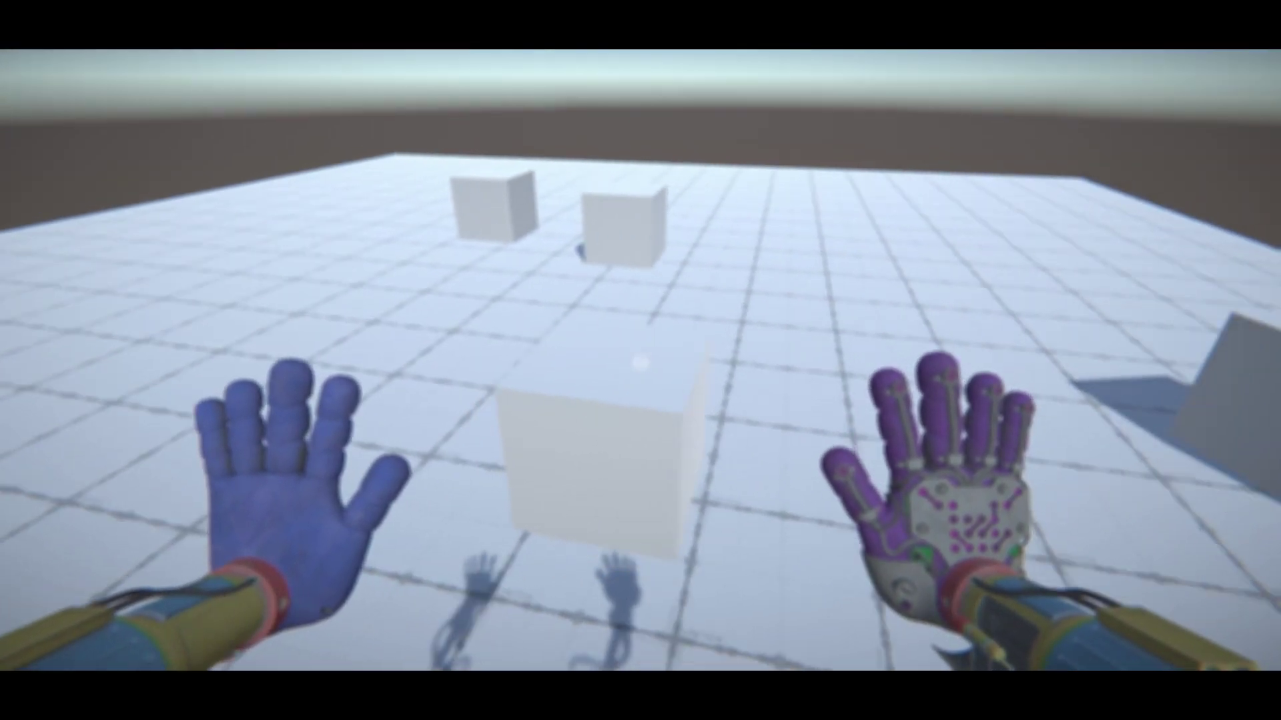
right_click(639, 363)
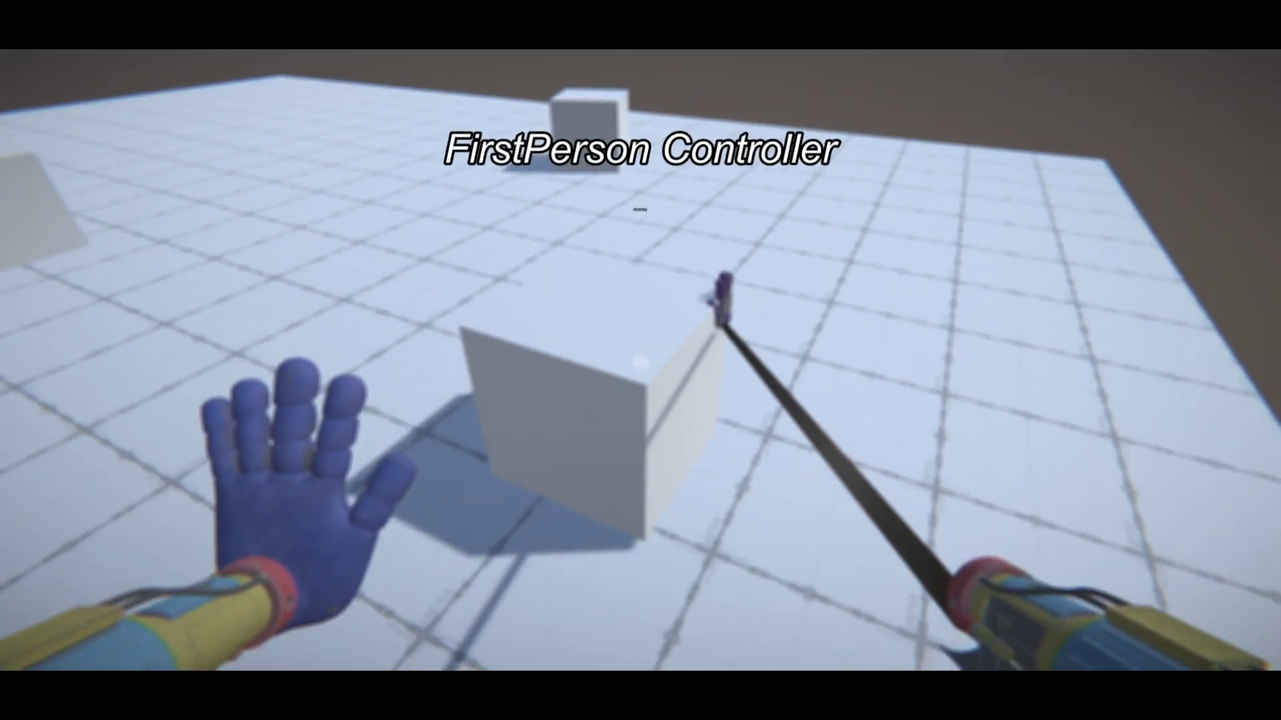
click(640, 363)
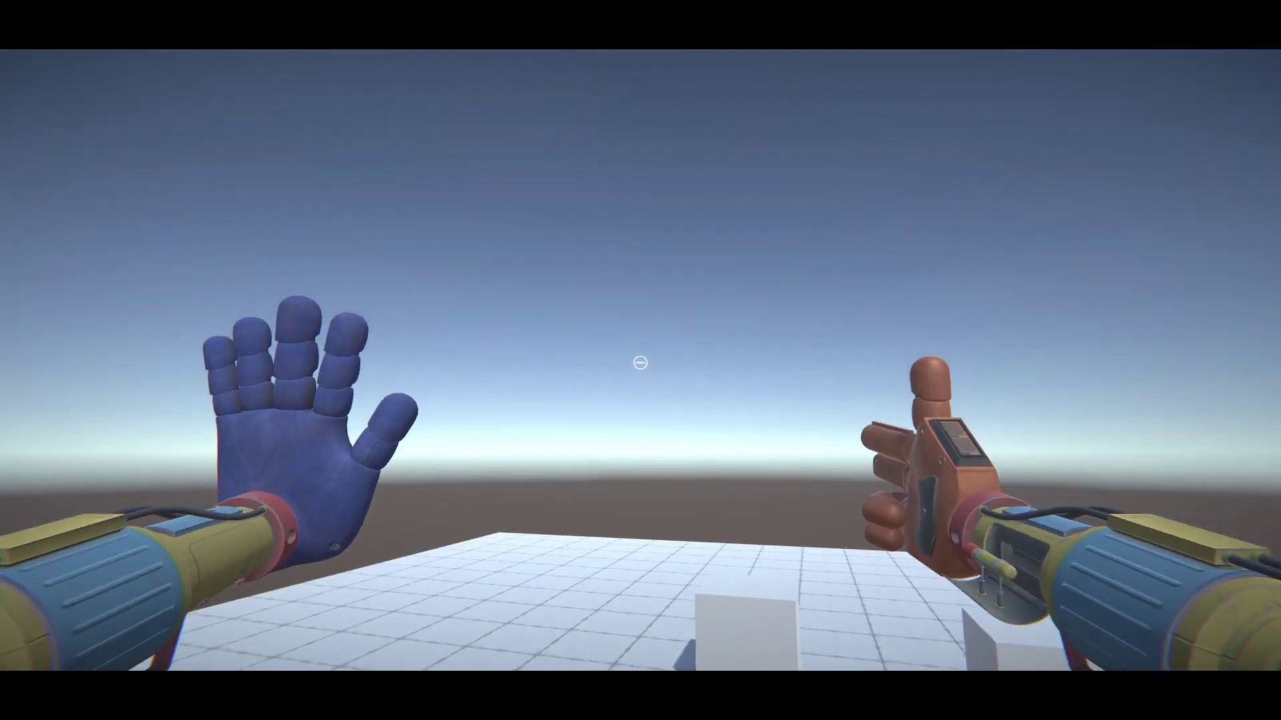
scroll(640, 363, down, 1)
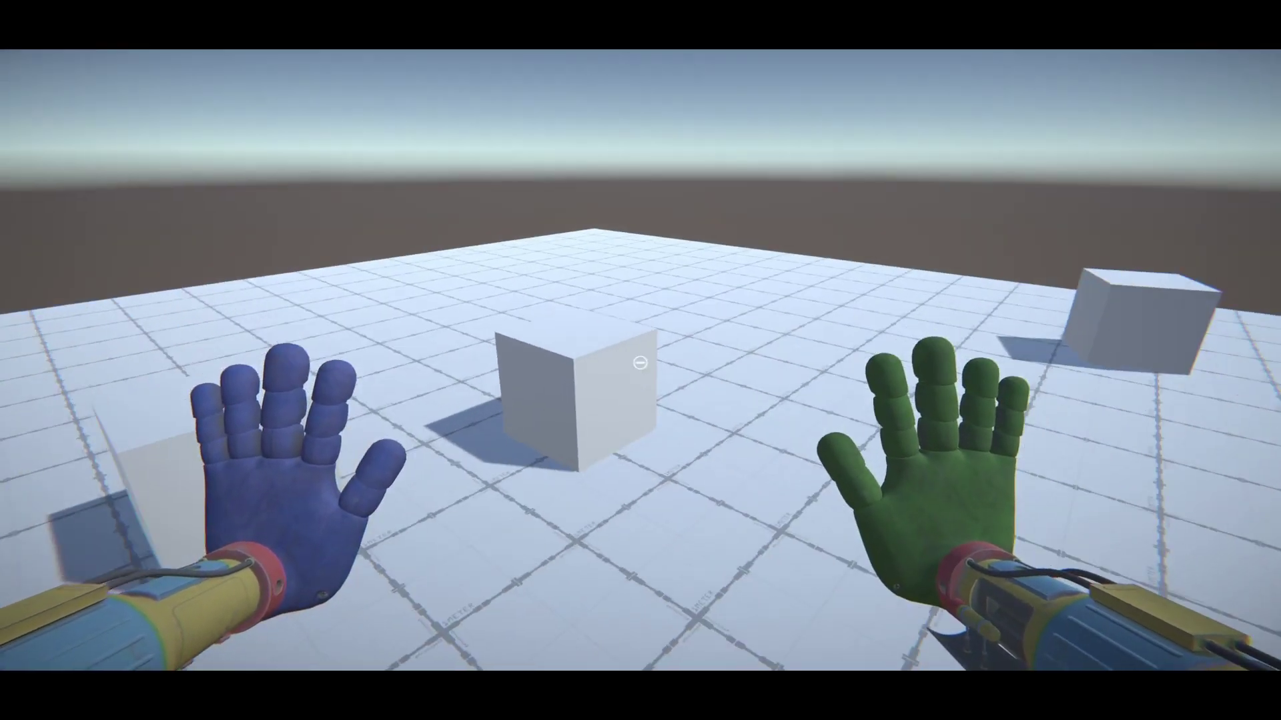
right_click(639, 363)
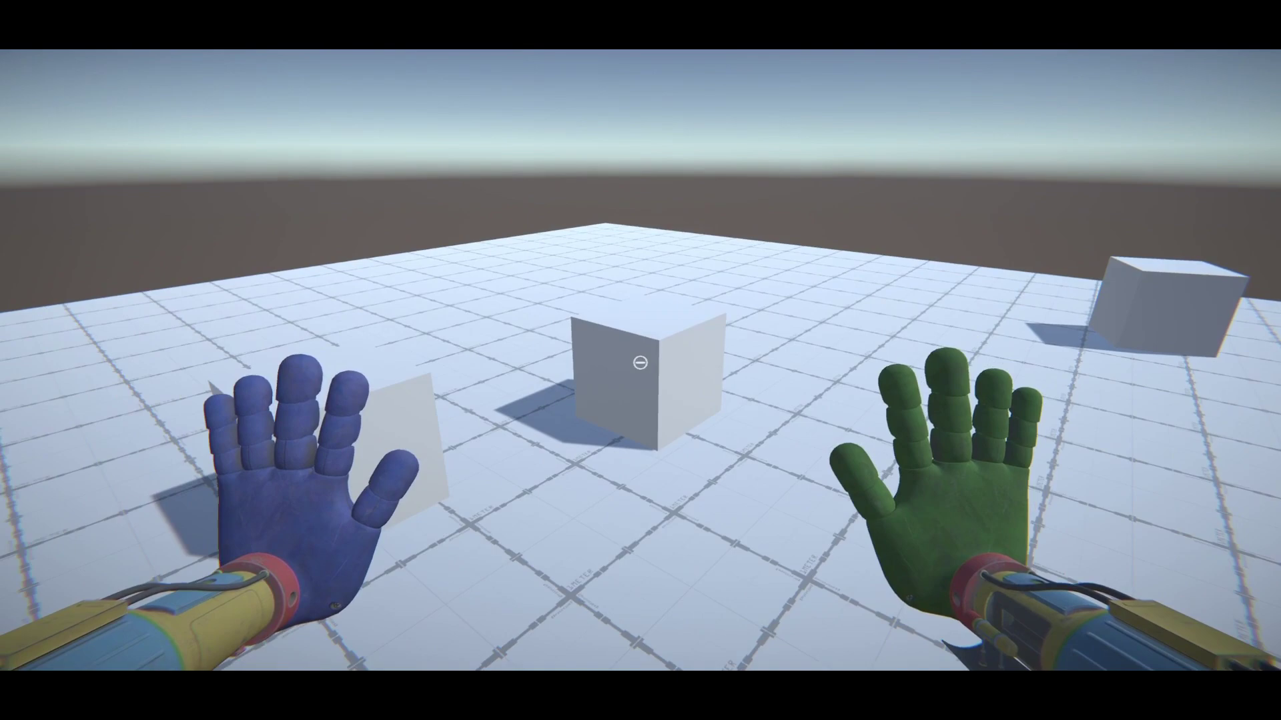
click(641, 362)
right_click(640, 362)
key(w)
key(3)
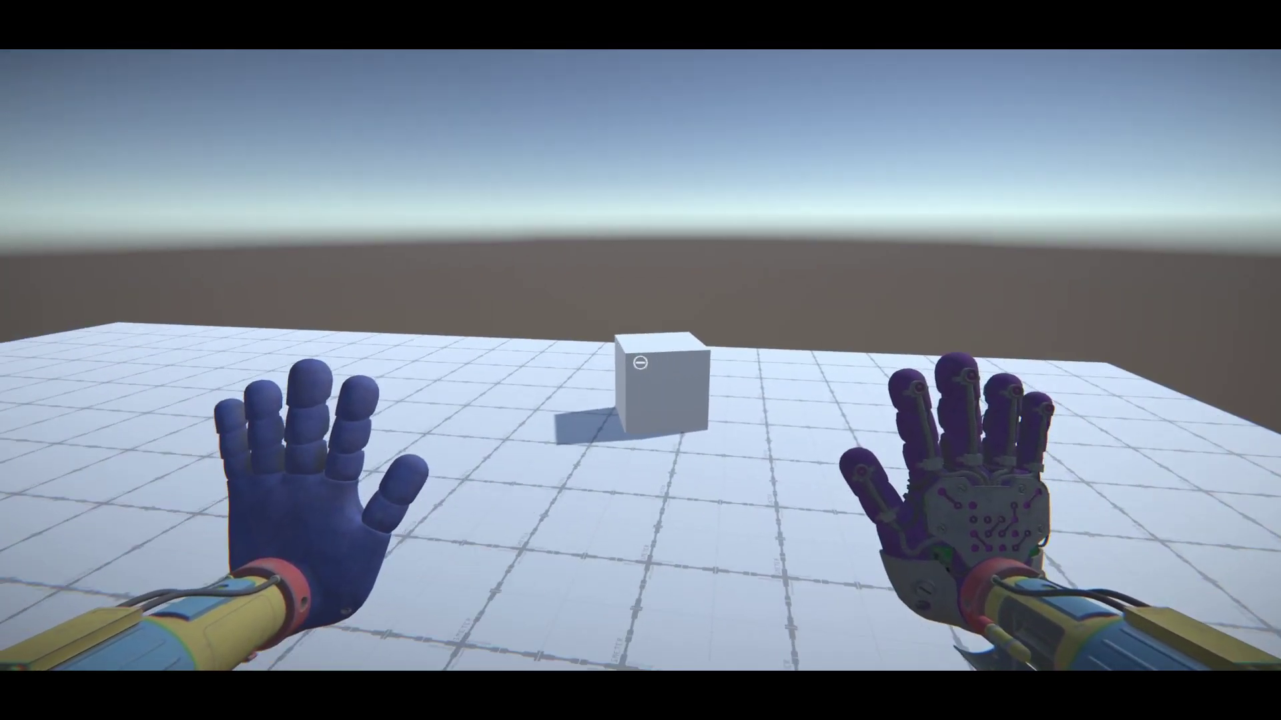
click(641, 362)
right_click(641, 362)
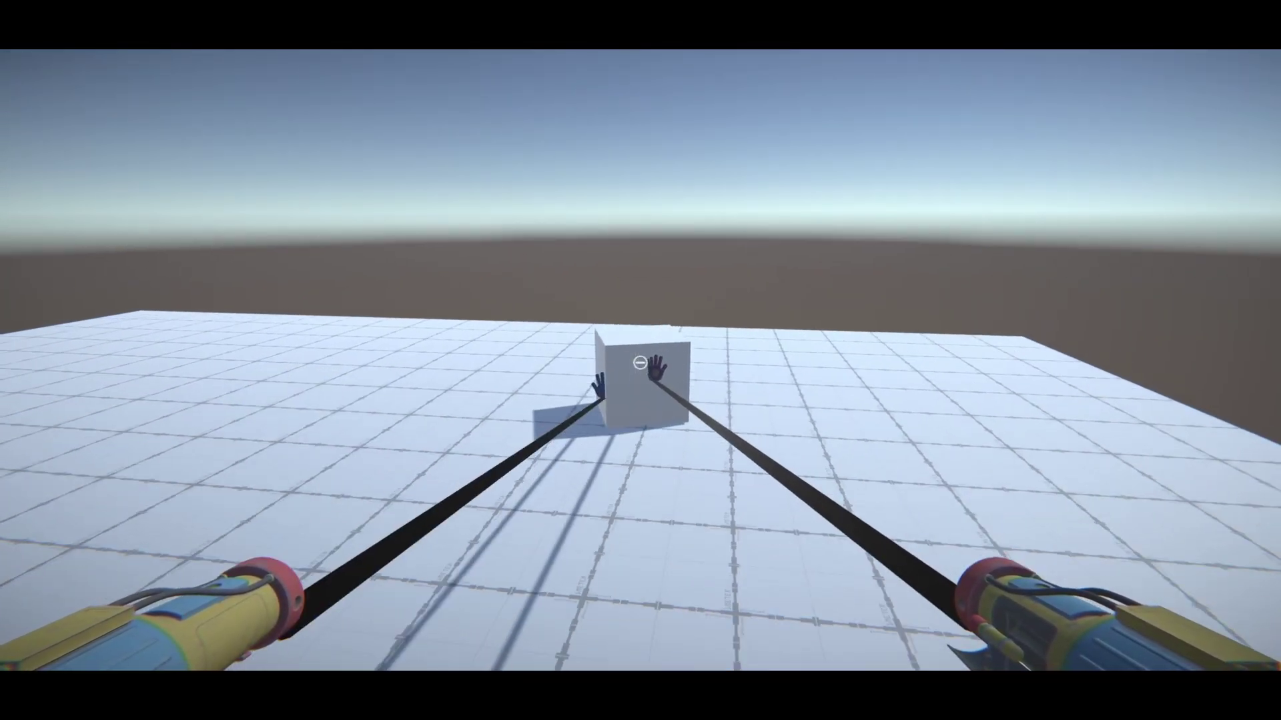
key(s)
right_click(640, 362)
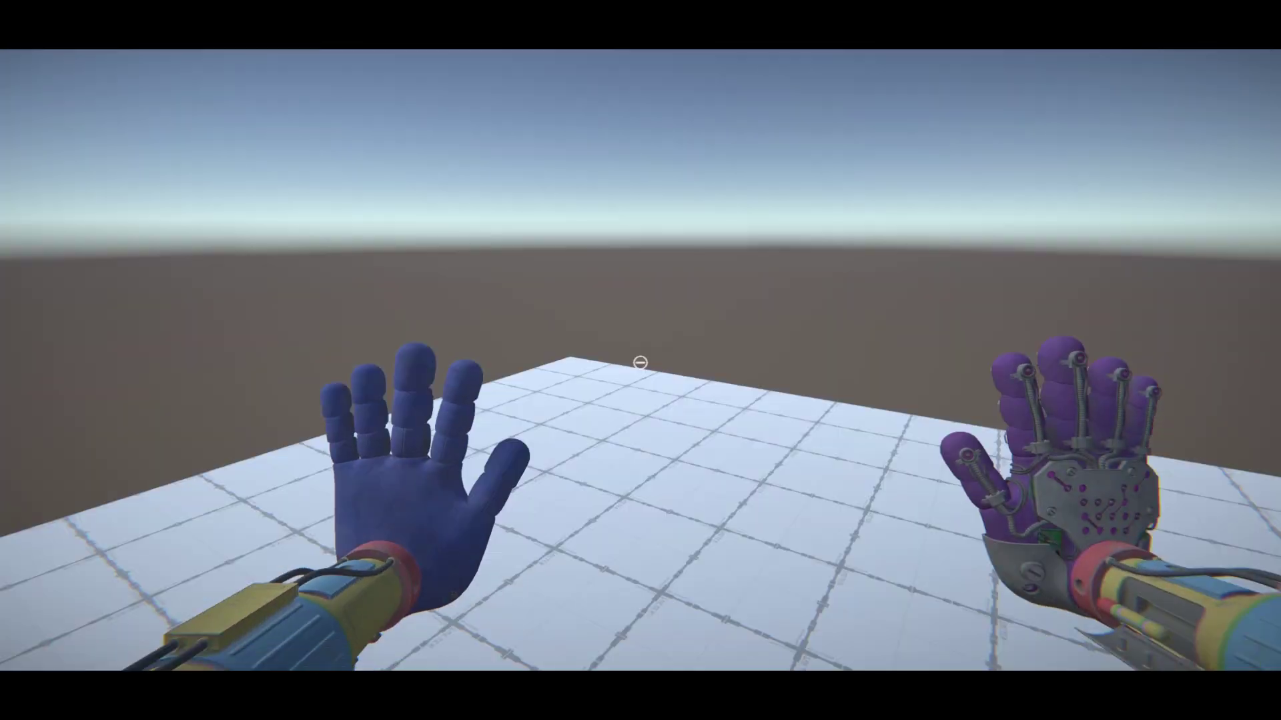
key(s)
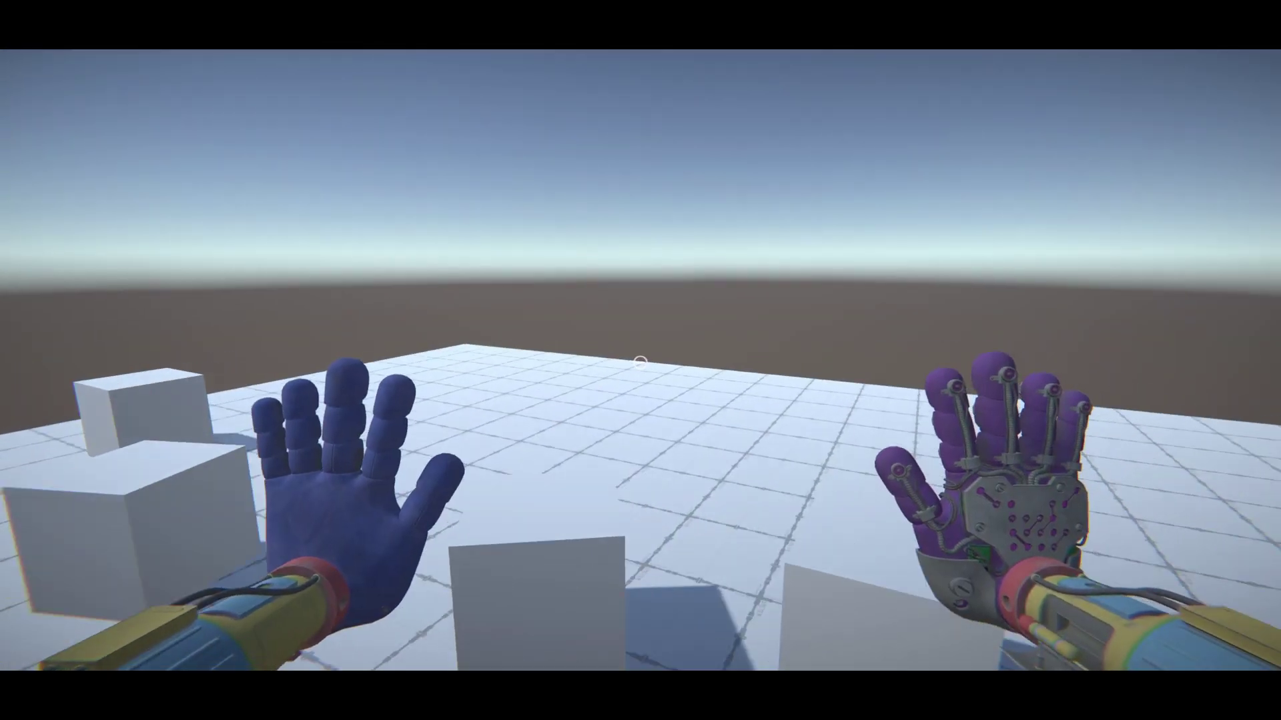
key(w)
key(d)
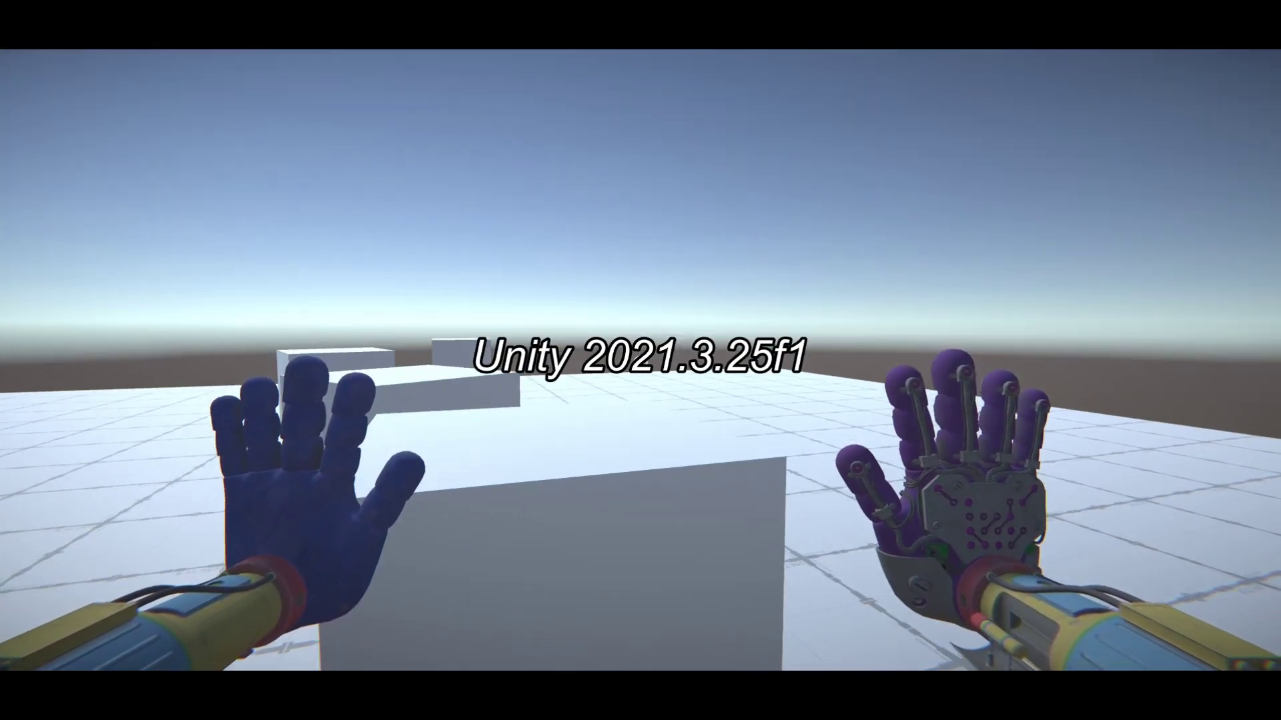
key(space)
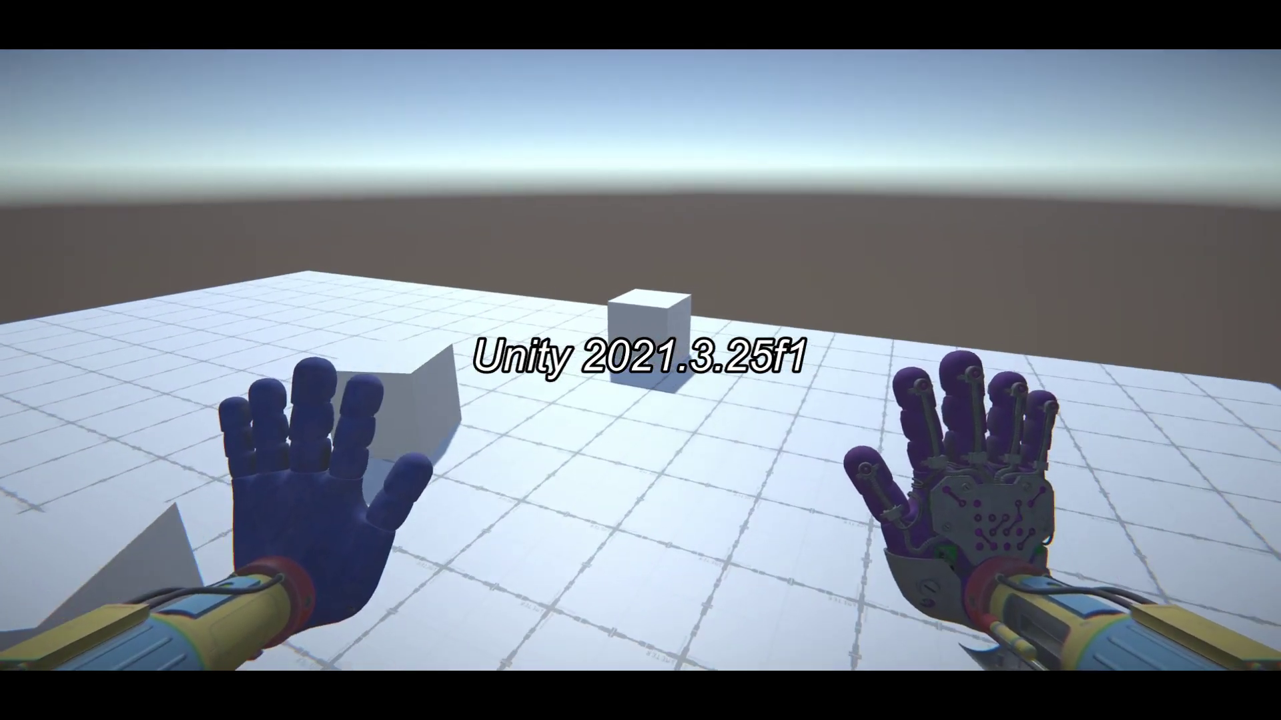
right_click(641, 360)
click(641, 360)
key(w)
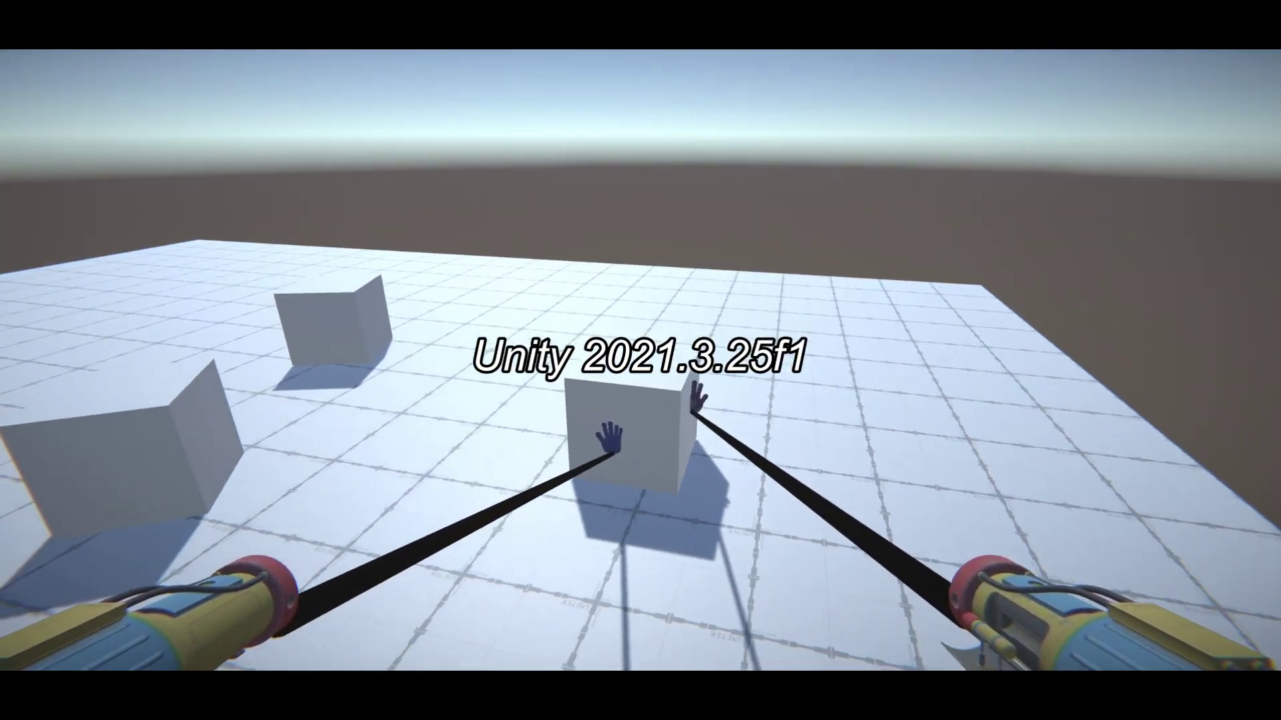
click(640, 360)
right_click(641, 360)
right_click(640, 360)
click(640, 360)
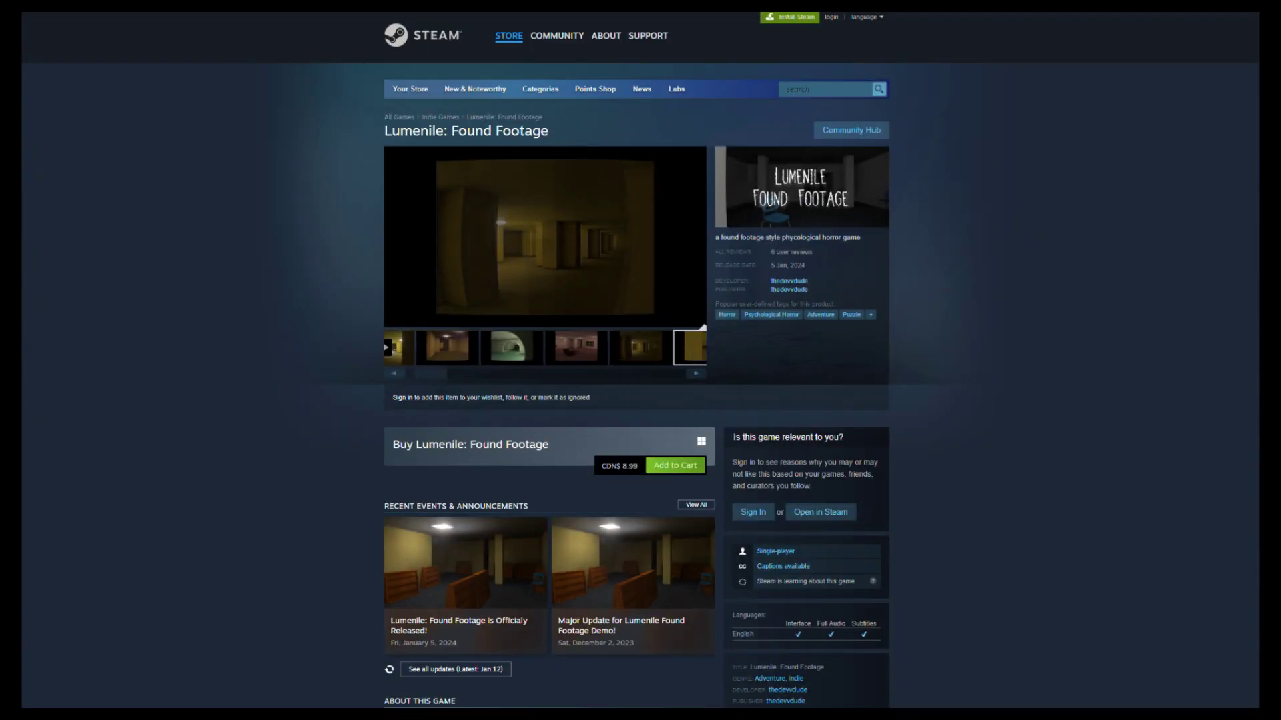
Read through the Lumenile: Found Footage store page, including its announcements, game description and system requirements
scroll(640, 373, down, 1)
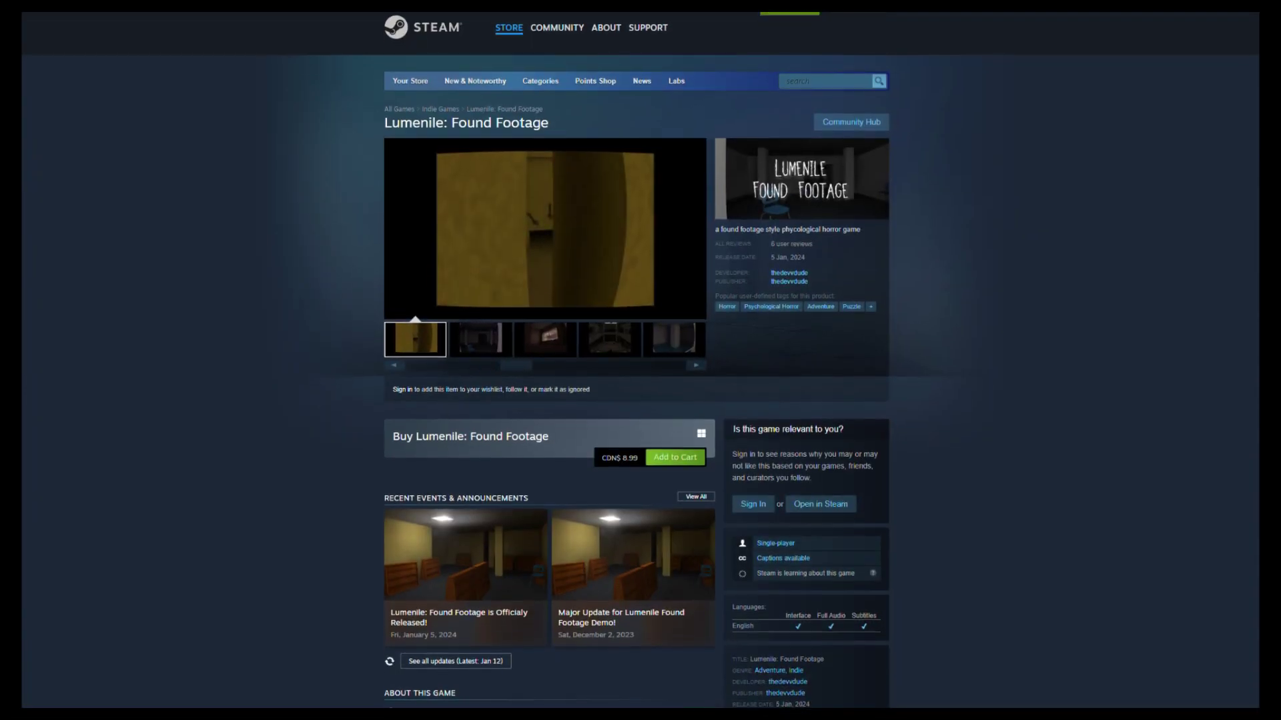
scroll(641, 374, down, 1)
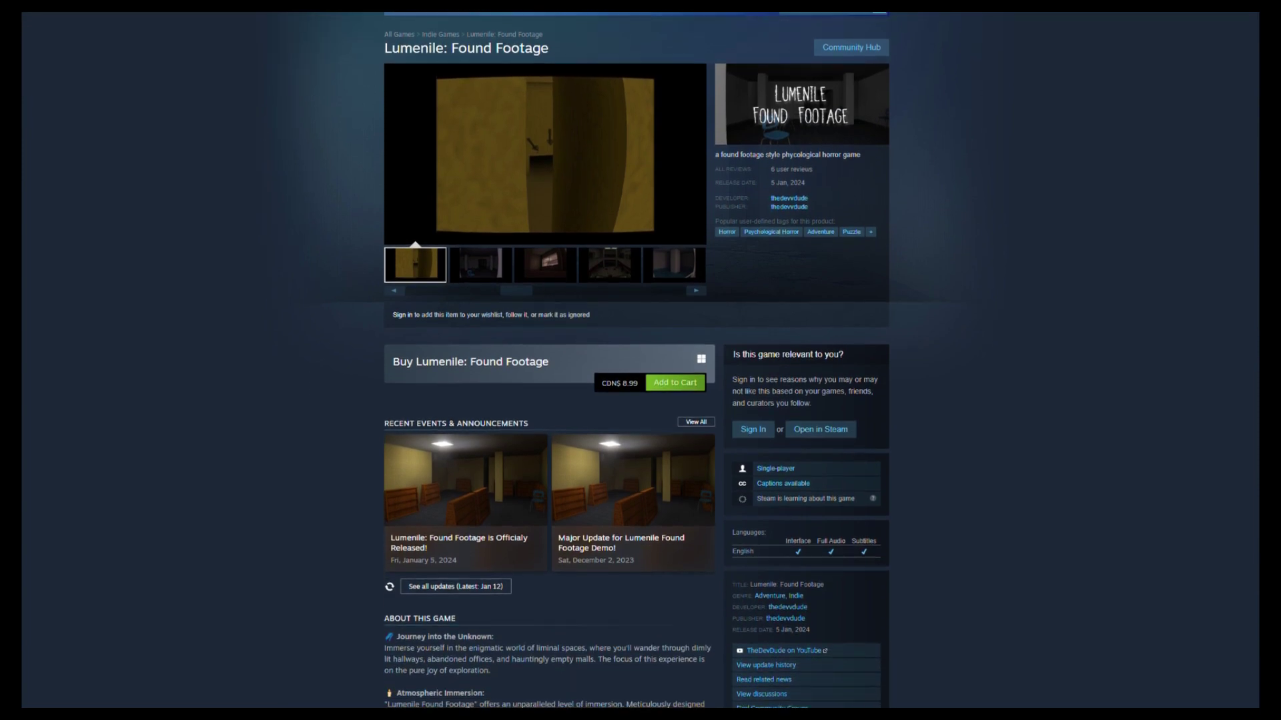
scroll(640, 373, down, 1)
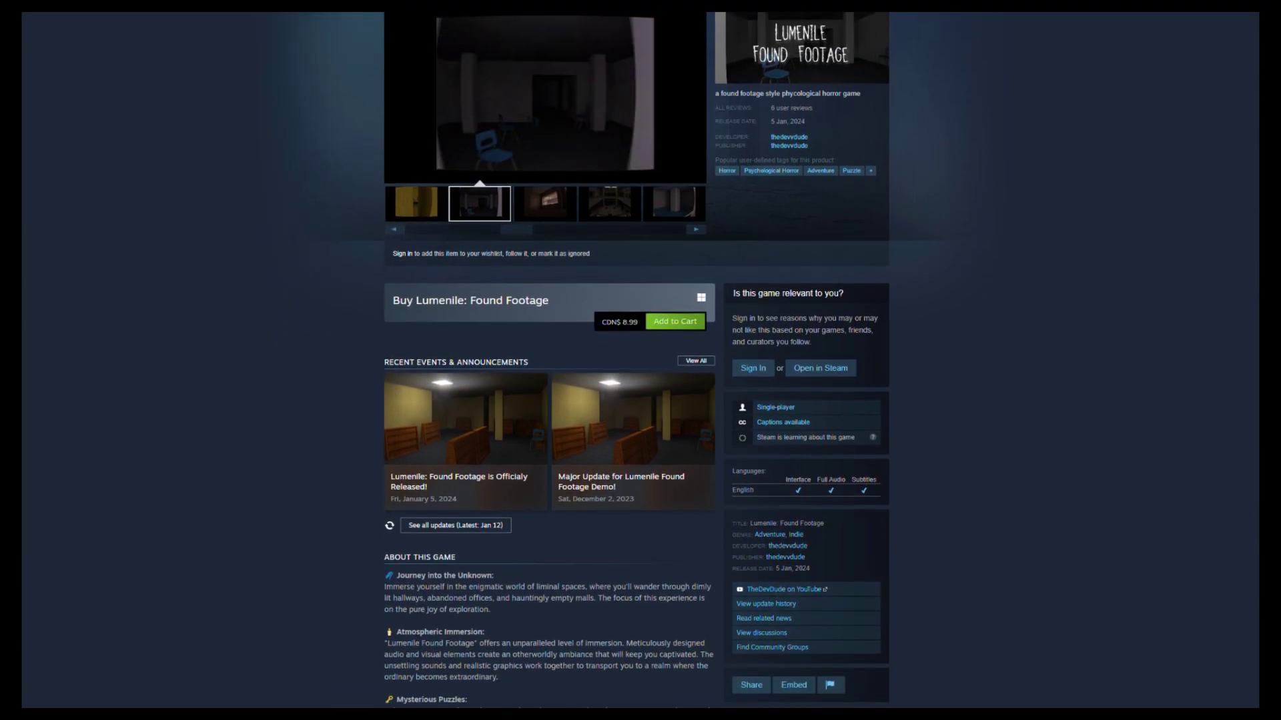
scroll(641, 374, down, 2)
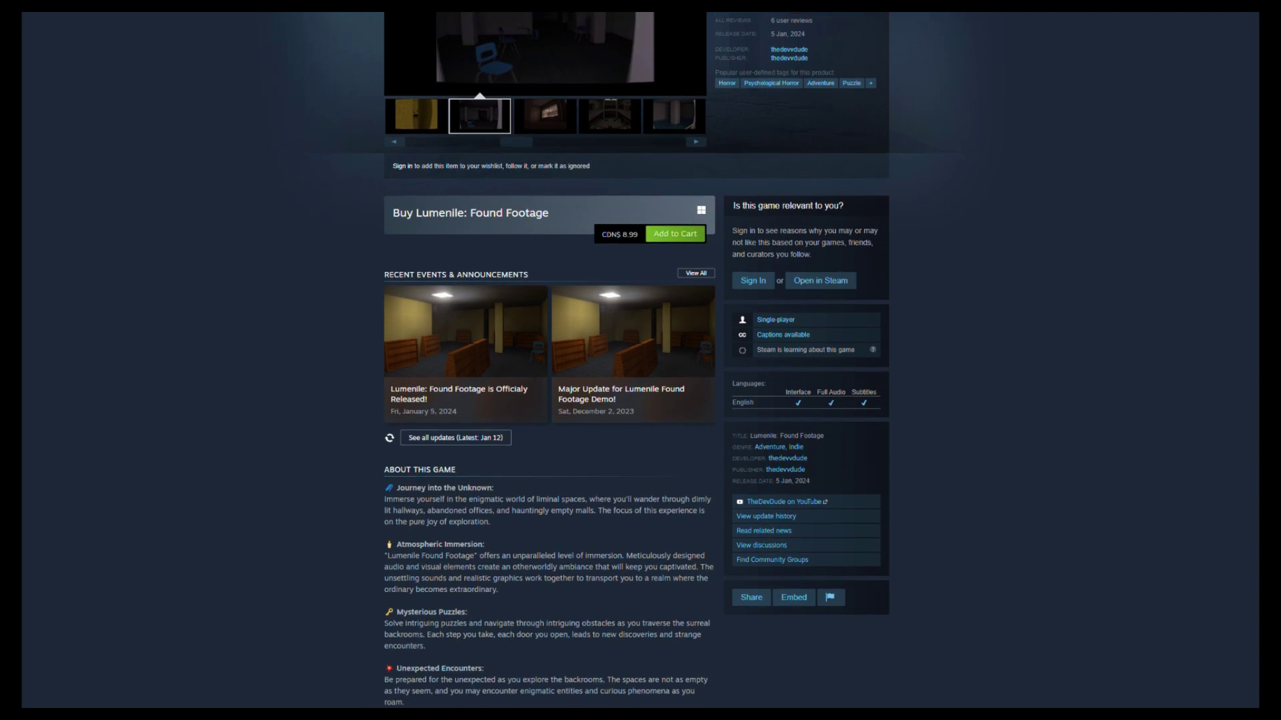
scroll(640, 373, down, 2)
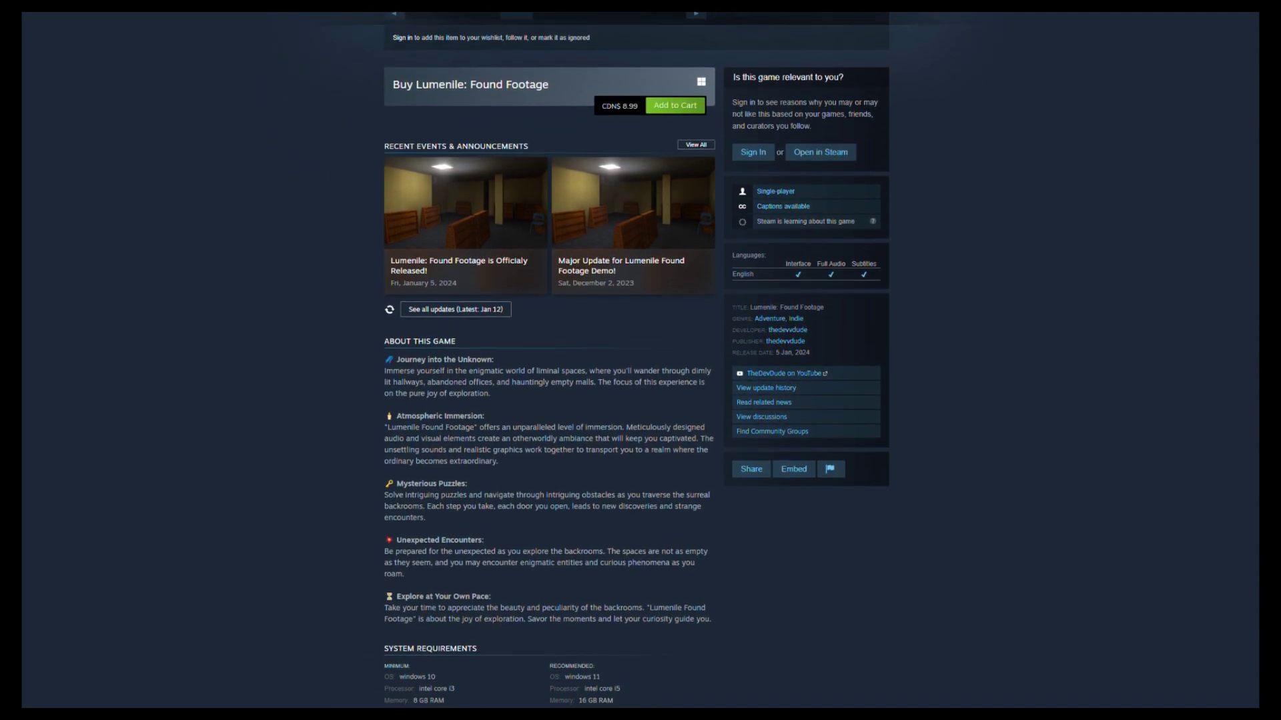
scroll(641, 374, down, 1)
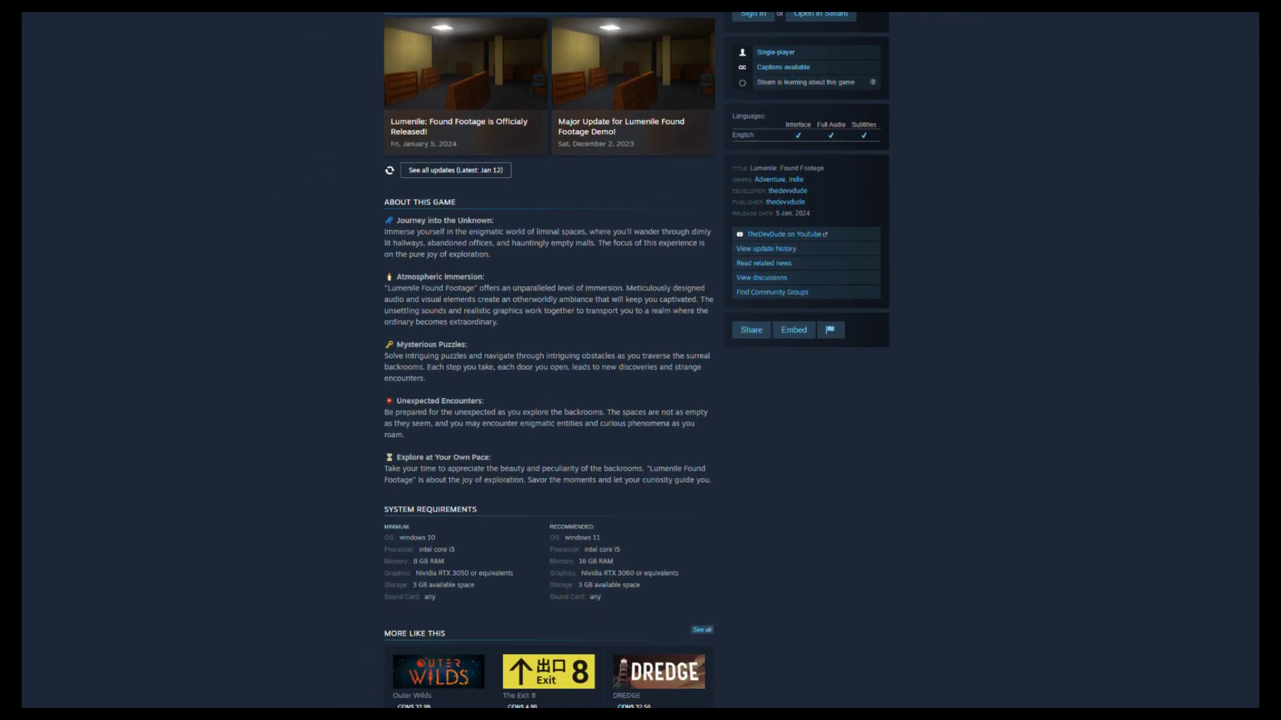
scroll(640, 374, down, 1)
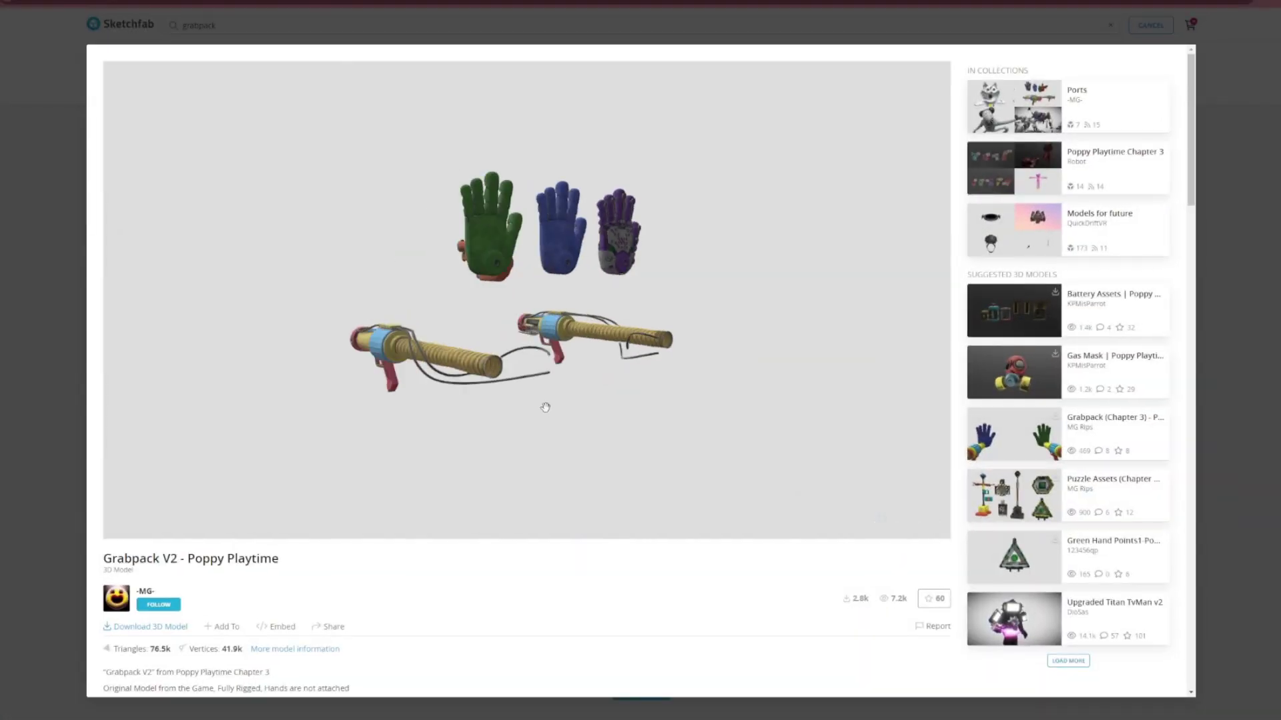
Inspect the Grabpack V2 - Poppy Playtime model from several angles on Sketchfab and start downloading it
drag(540, 403, 548, 313)
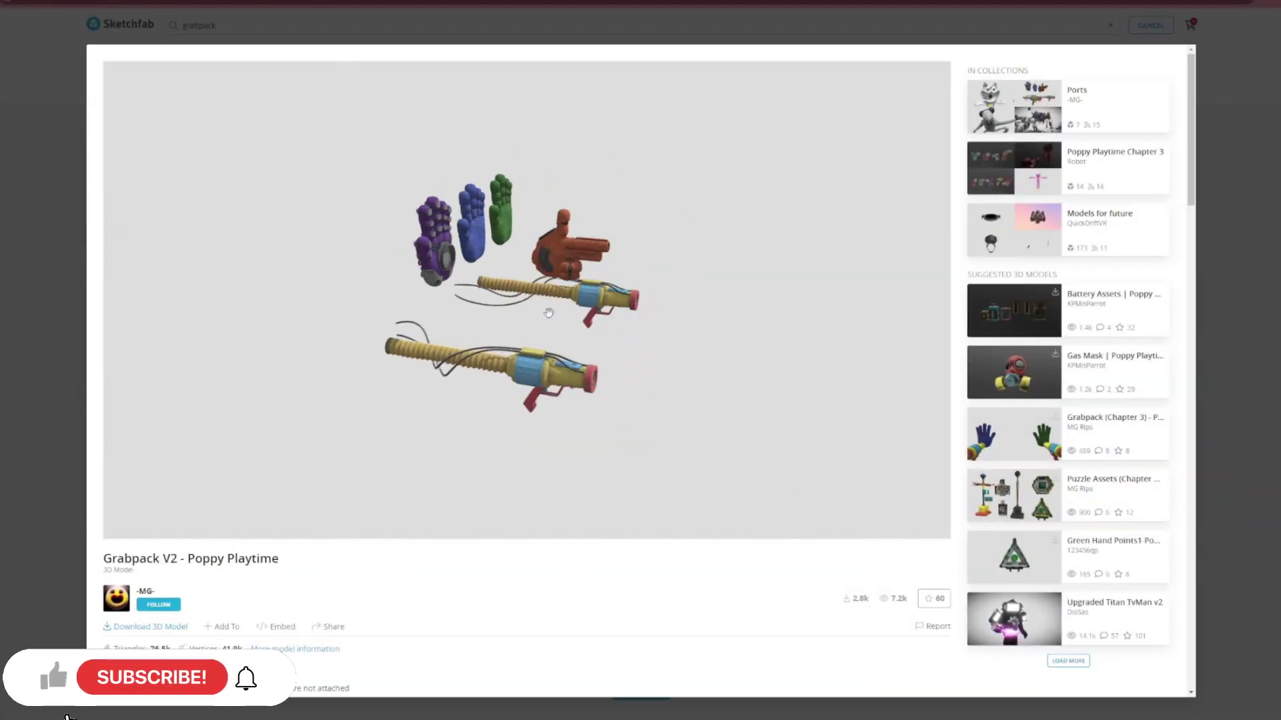
mouse_move(622, 352)
mouse_down()
mouse_move(545, 381)
mouse_move(547, 309)
mouse_move(643, 346)
mouse_up()
drag(503, 323, 427, 440)
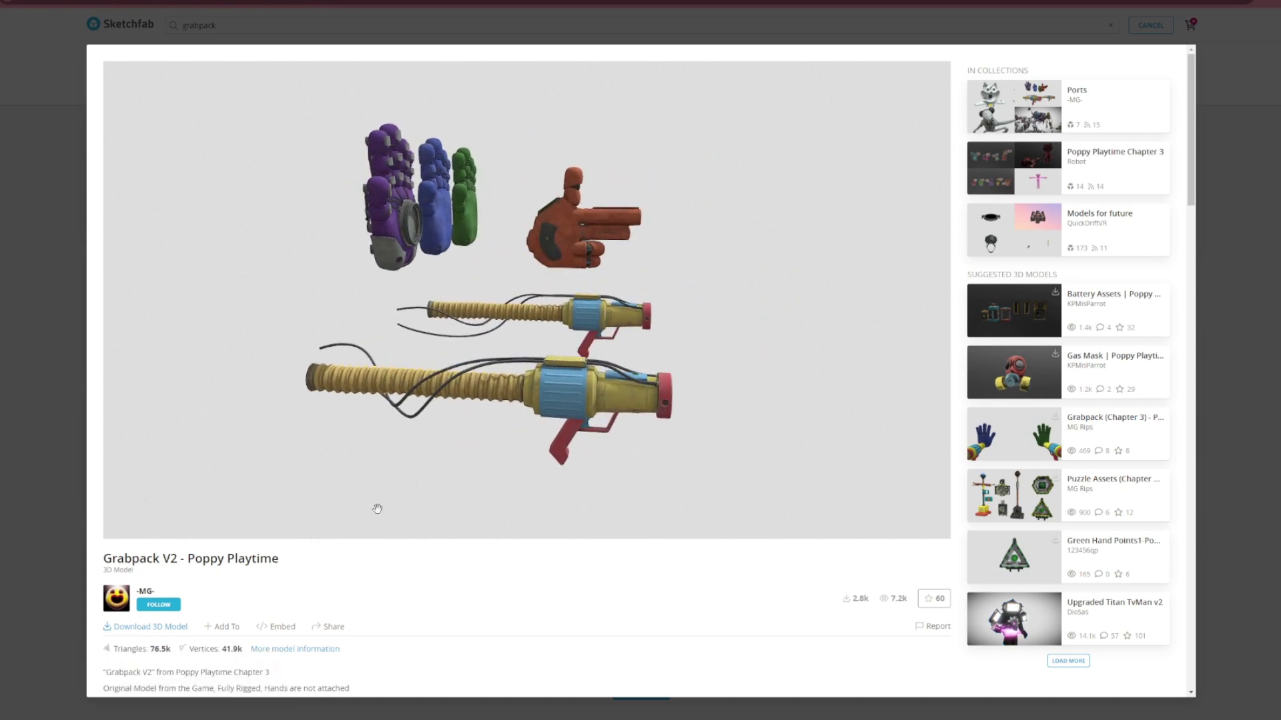
drag(431, 365, 326, 492)
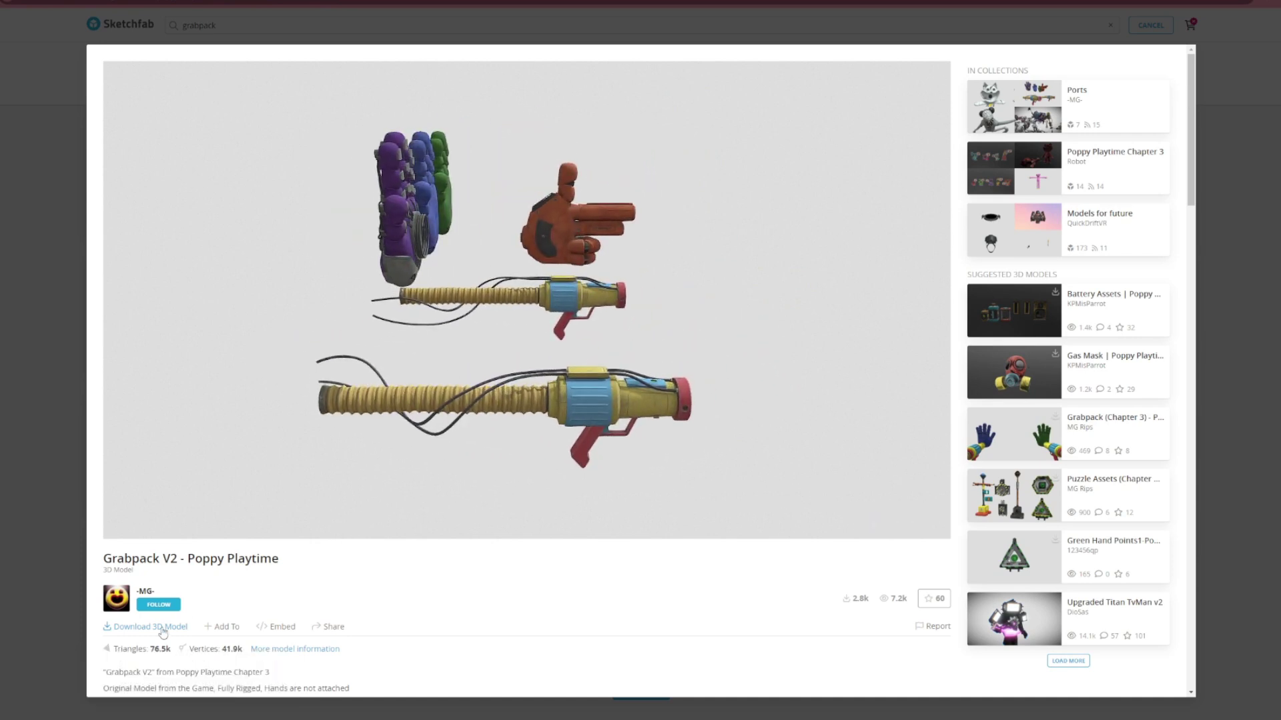
click(169, 624)
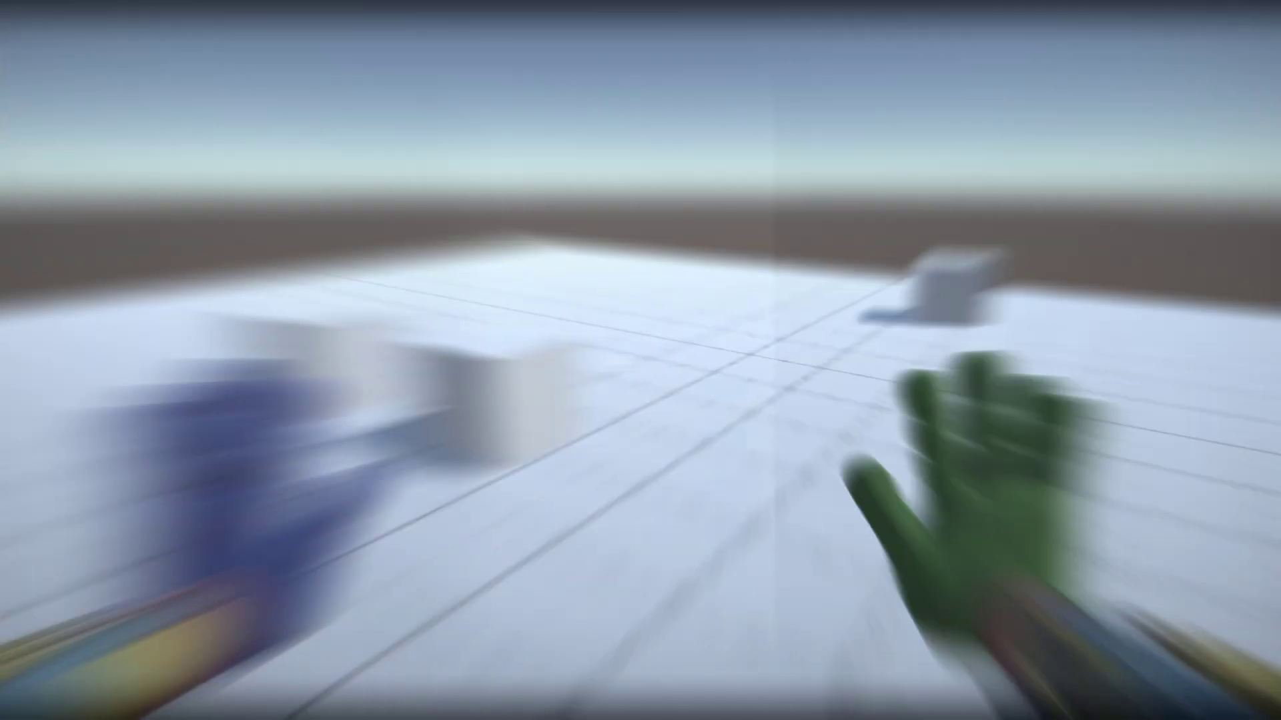
key(w)
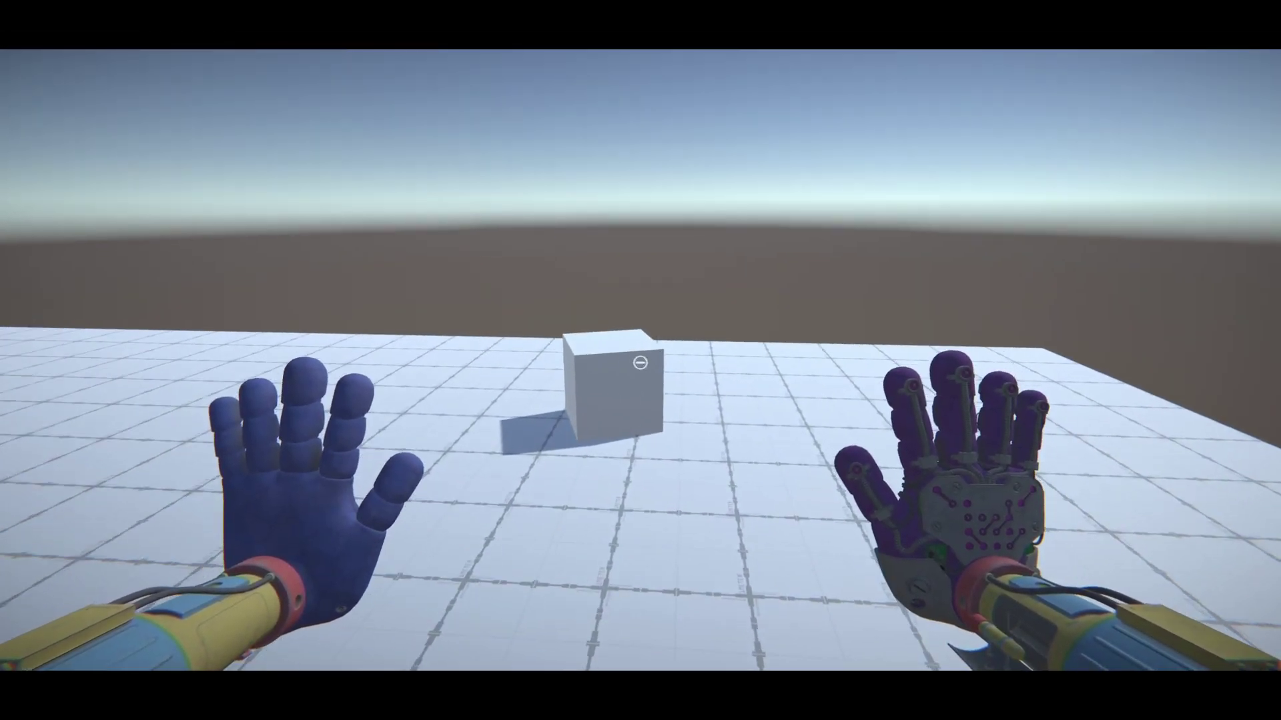
right_click(640, 363)
click(640, 362)
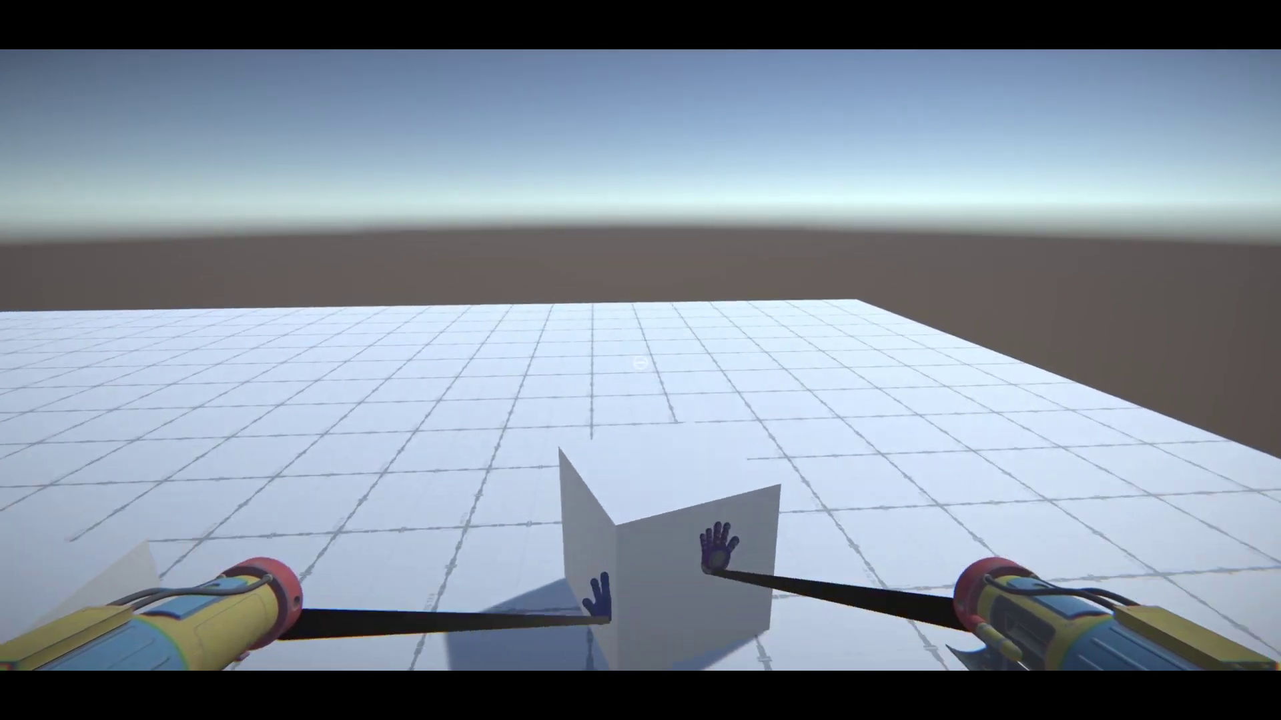
click(640, 362)
right_click(640, 362)
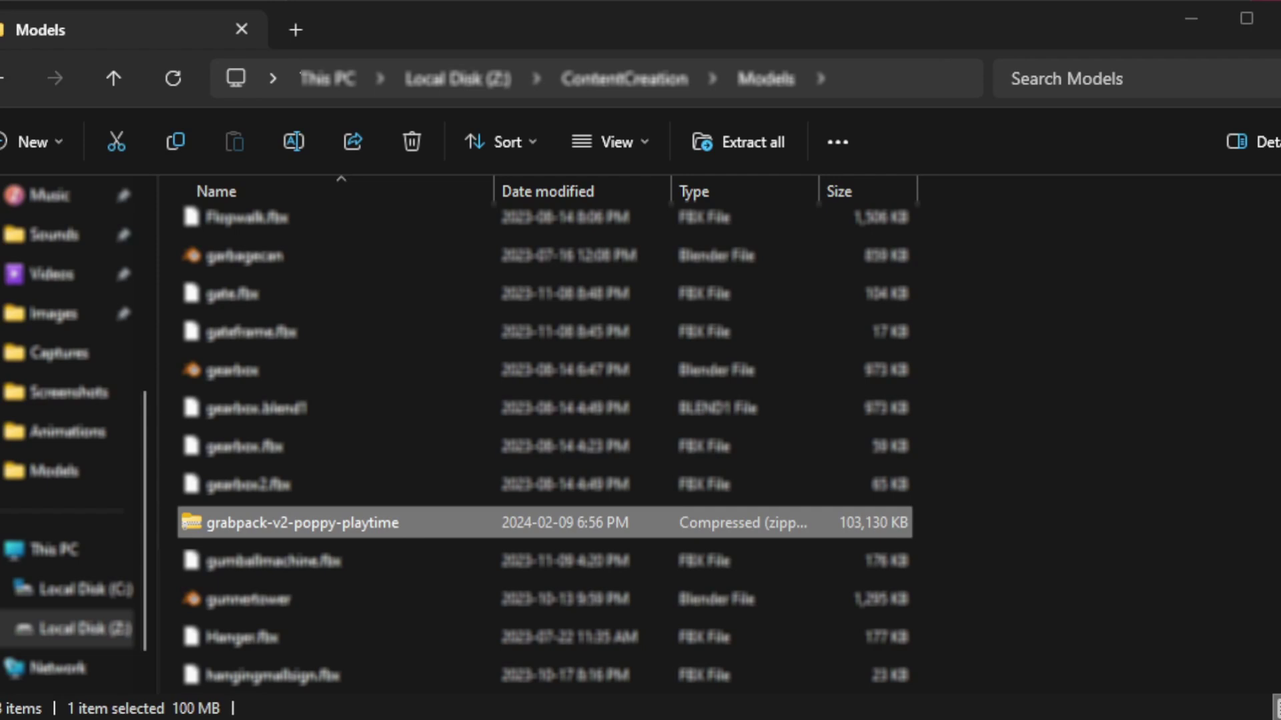
Extract the grabpack-v2-poppy-playtime archive in File Explorer's Models folder
right_drag(279, 519, 266, 517)
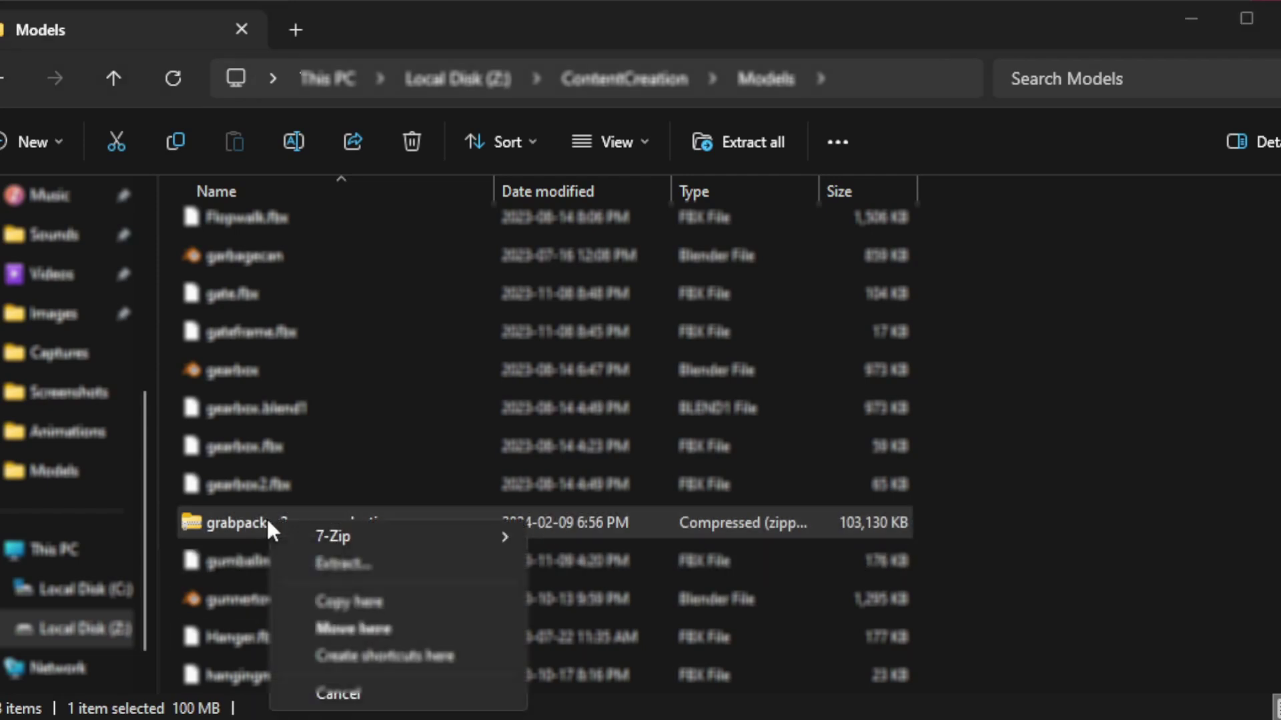
right_click(252, 515)
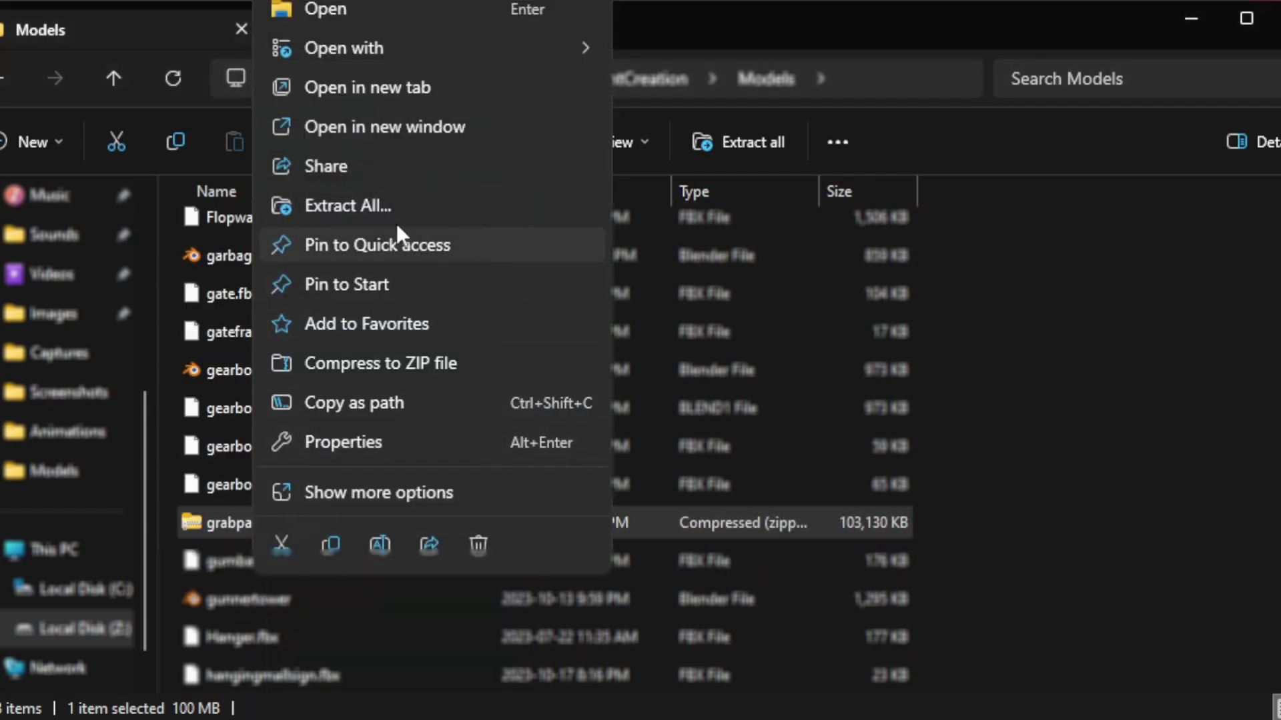
click(390, 207)
click(923, 494)
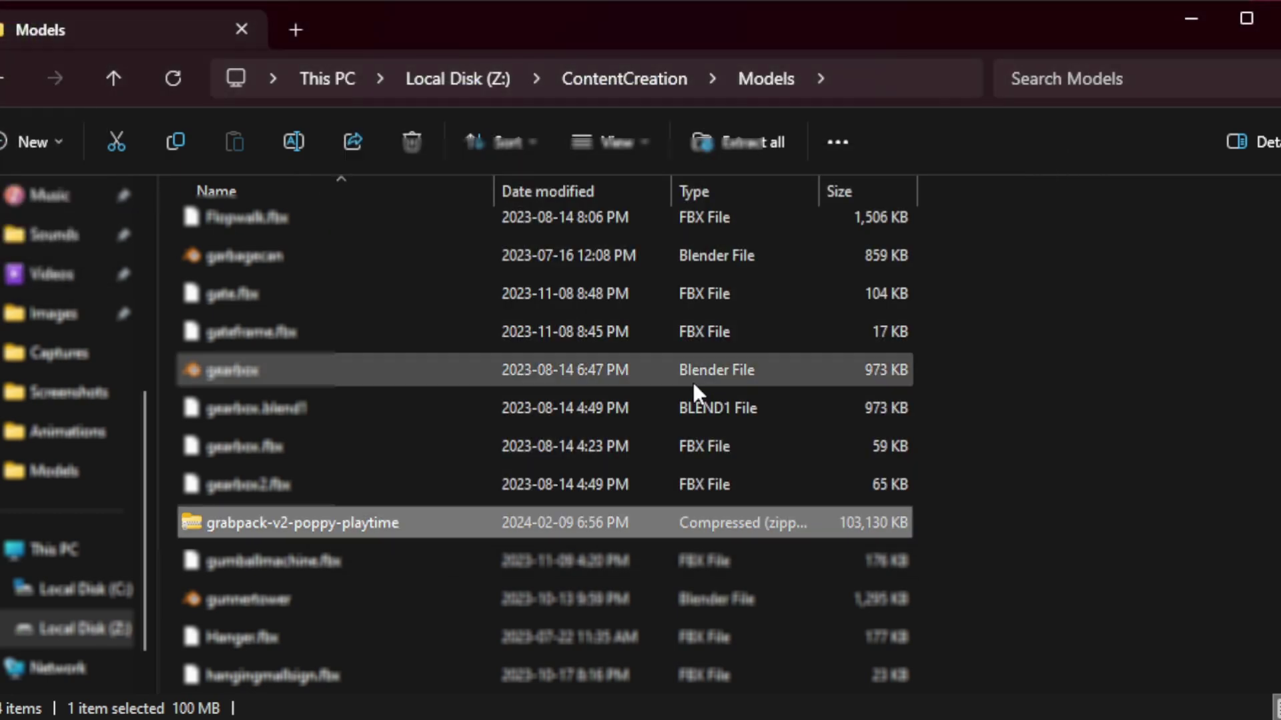
Browse the extracted grabpack-v2-poppy-playtime folder and select NewGrabpack.fbx in its source folder for use in the Unity project
double_click(347, 678)
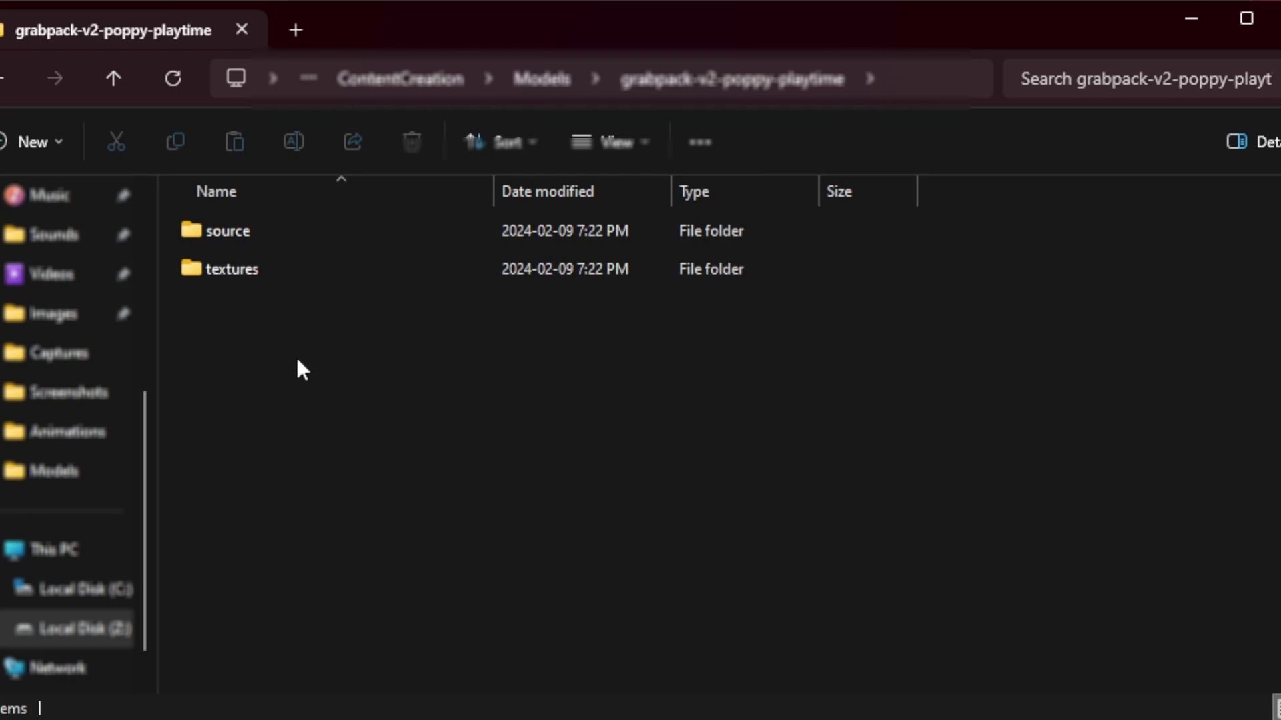
double_click(273, 237)
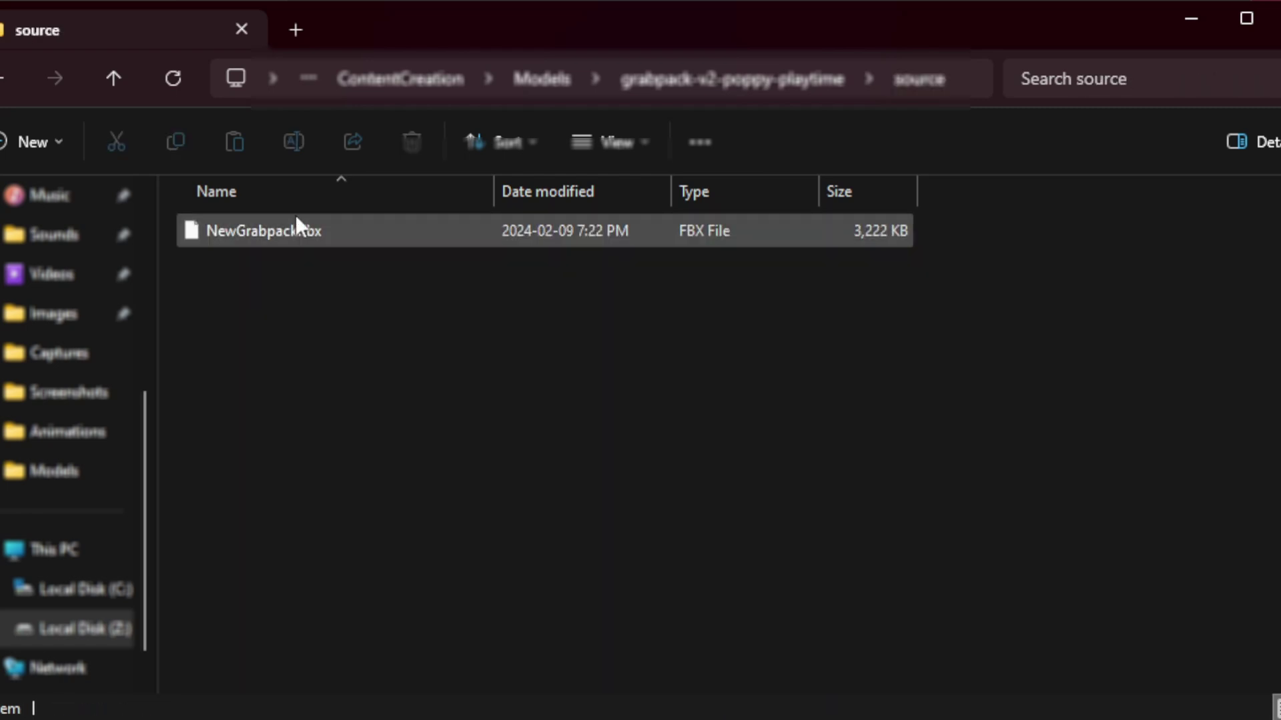
click(296, 227)
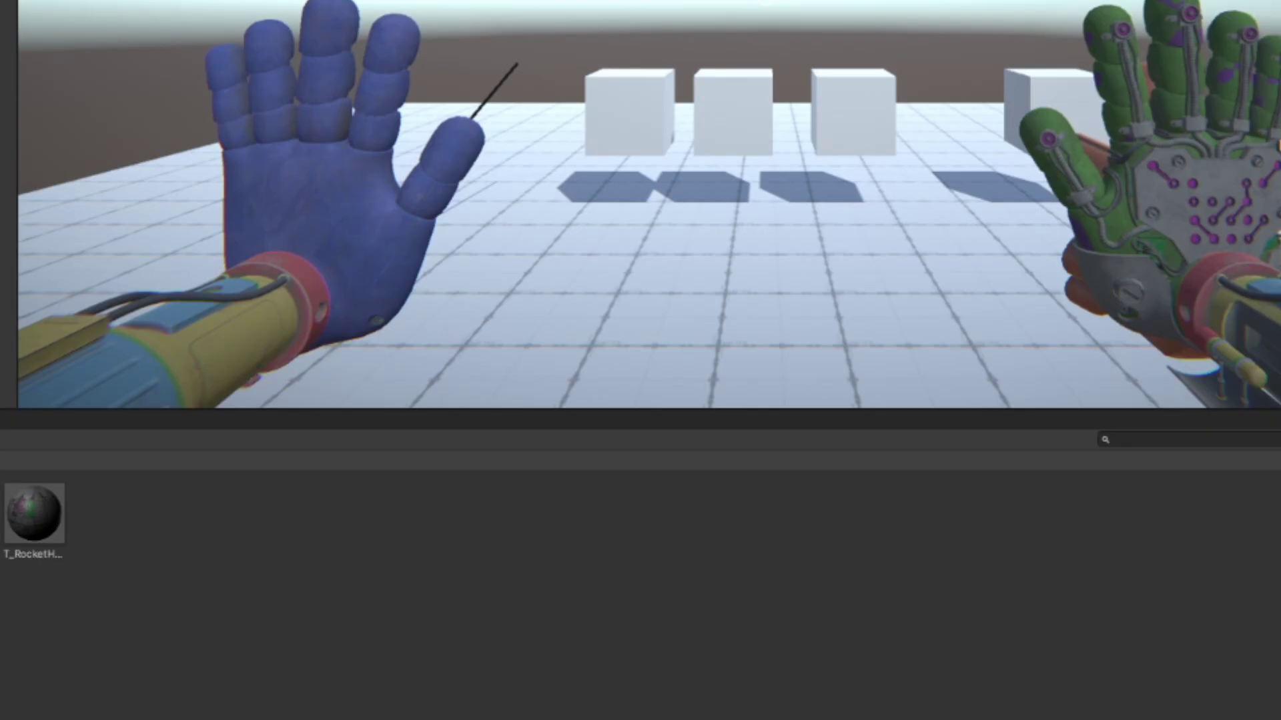
right_click(366, 515)
click(523, 180)
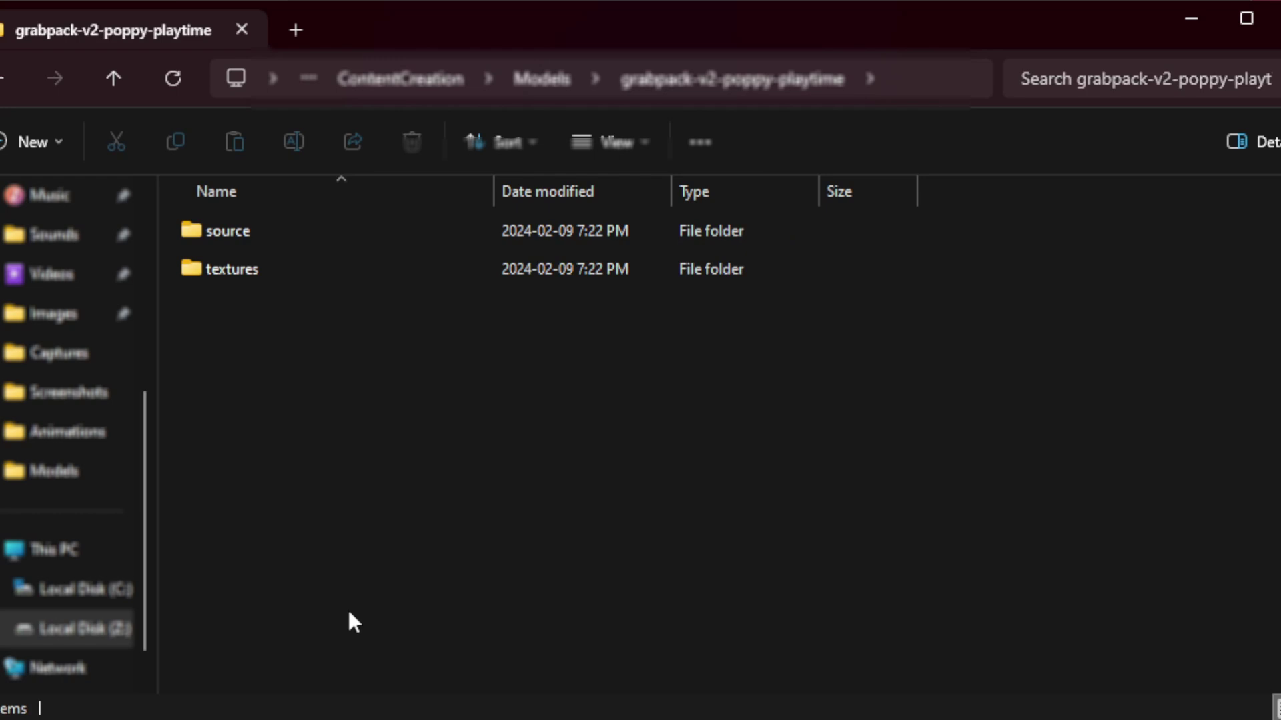
click(273, 235)
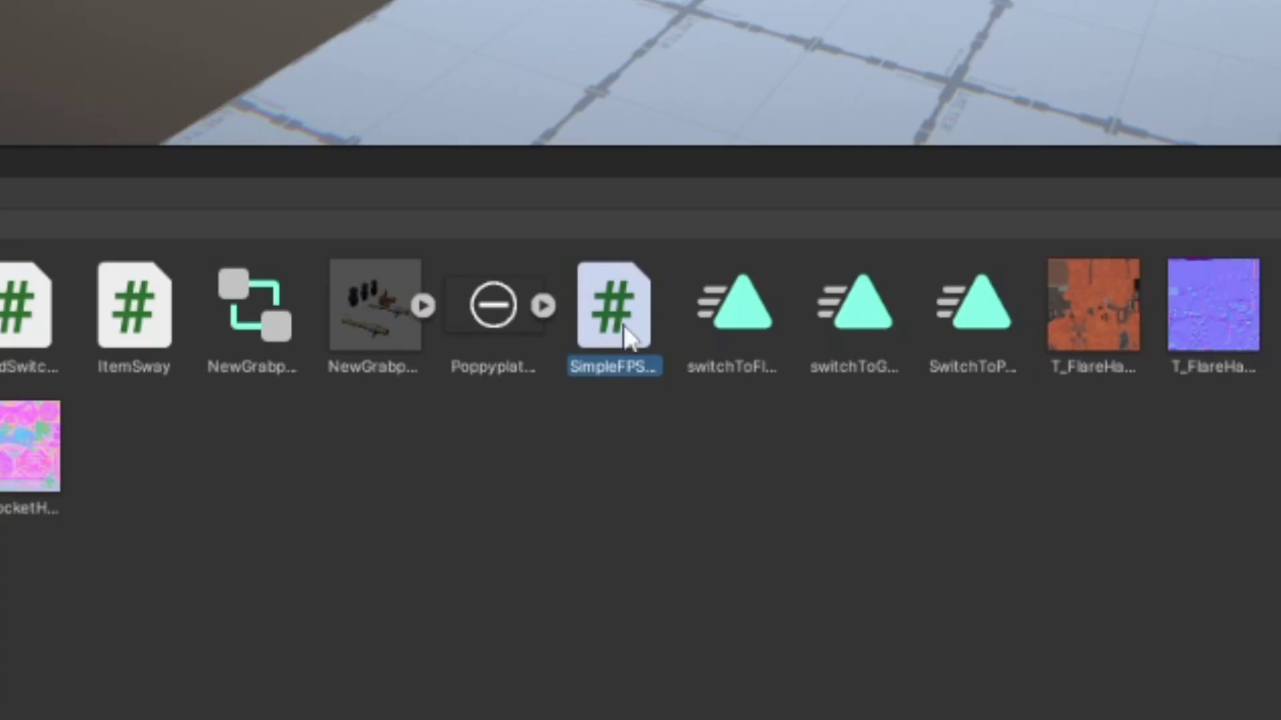
Open the SimpleFPSController script and read through its movement, mouse look, crouch and head bob code
click(652, 415)
click(627, 347)
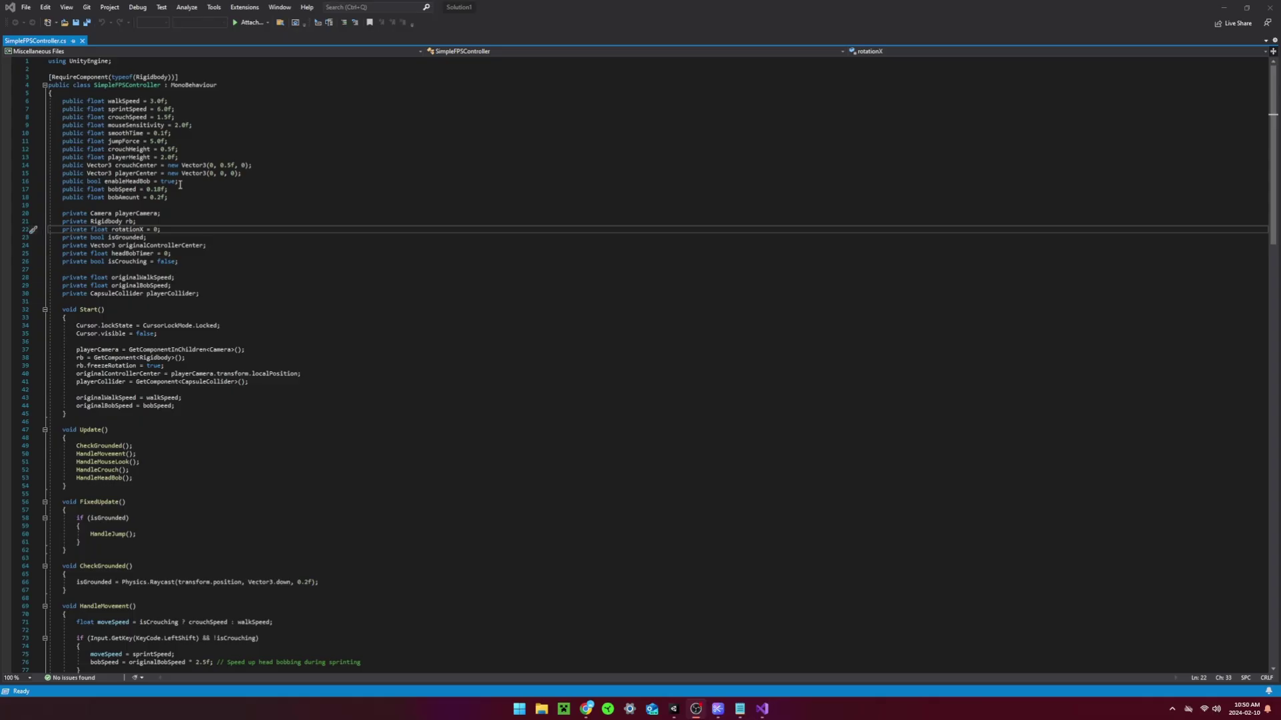
scroll(225, 168, down, 15)
scroll(224, 169, down, 20)
scroll(509, 290, up, 20)
scroll(454, 301, up, 14)
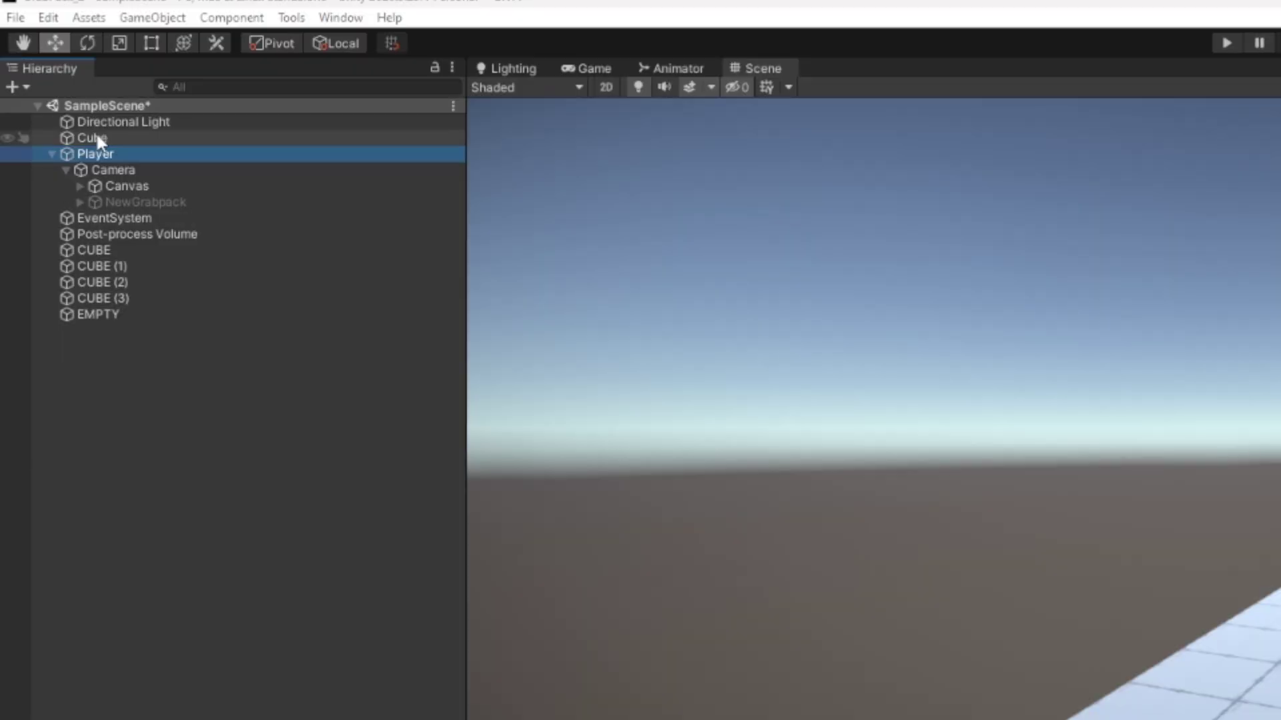
Examine the Player's Capsule Collider, Simple FPS Controller and Rigidbody settings, and those of its Camera child
click(95, 154)
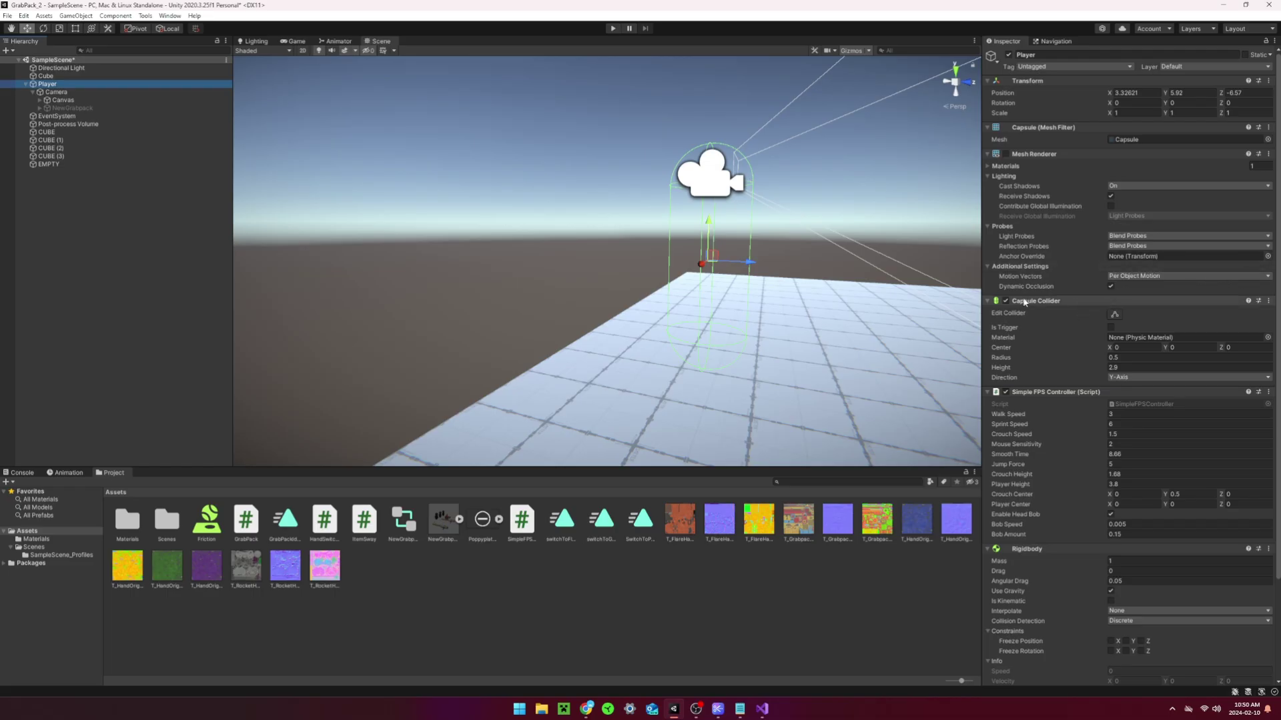
scroll(1024, 302, down, 3)
click(1143, 278)
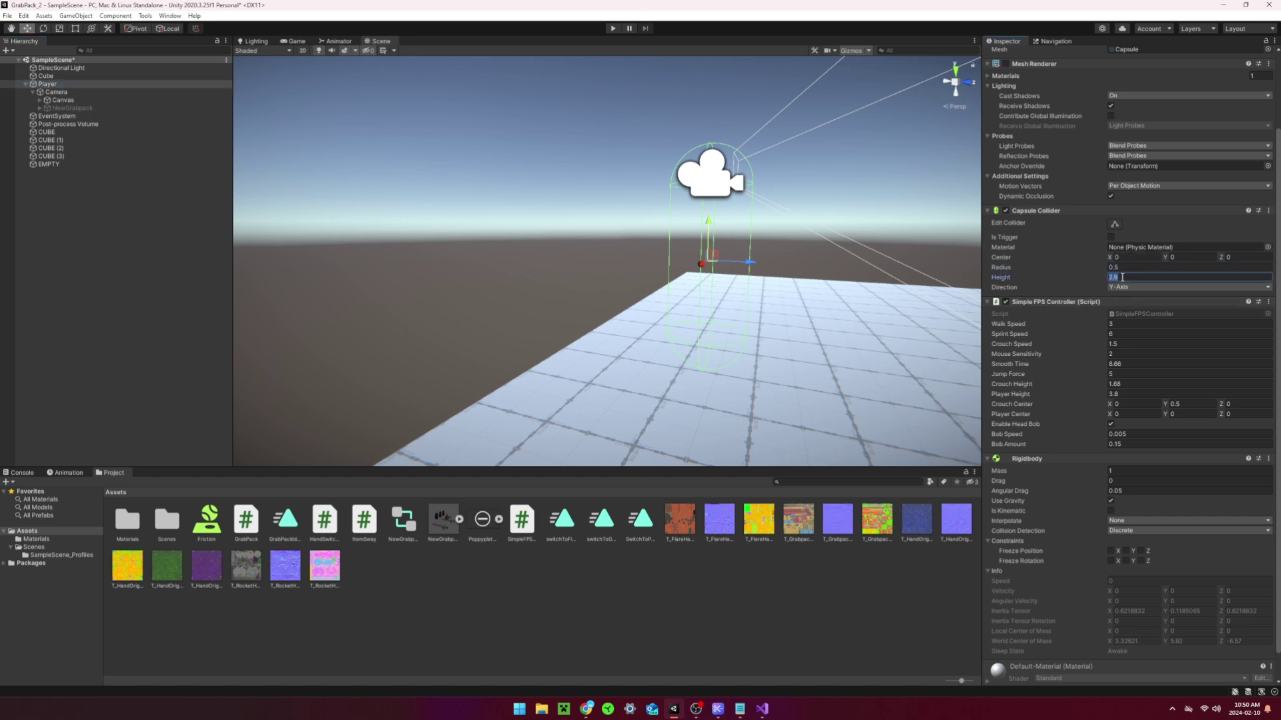
scroll(1126, 296, down, 1)
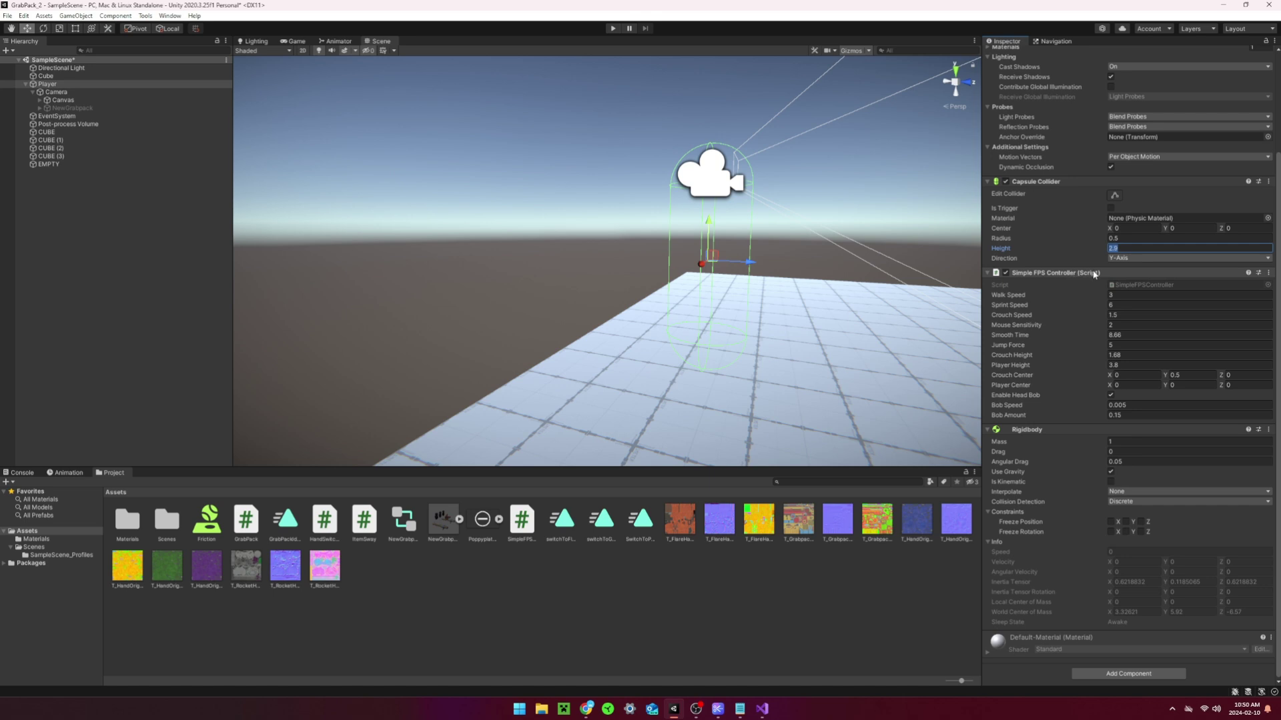
click(1131, 296)
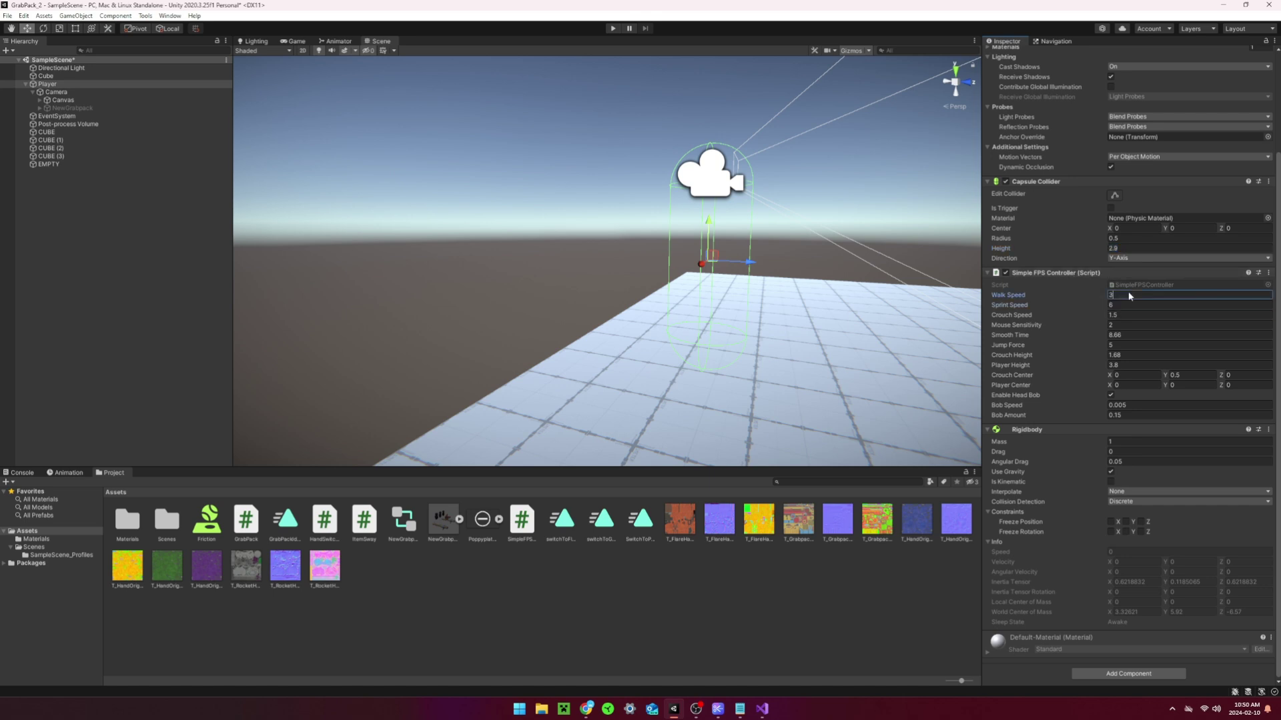
click(1124, 315)
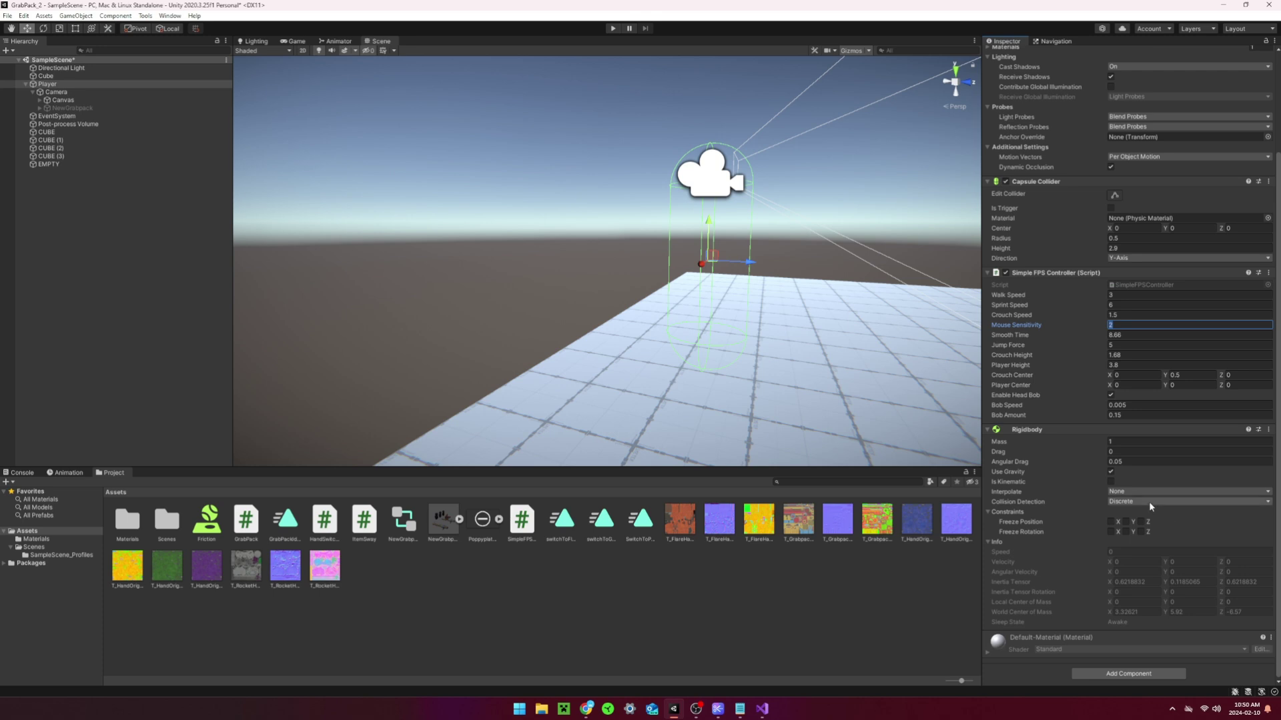
double_click(47, 84)
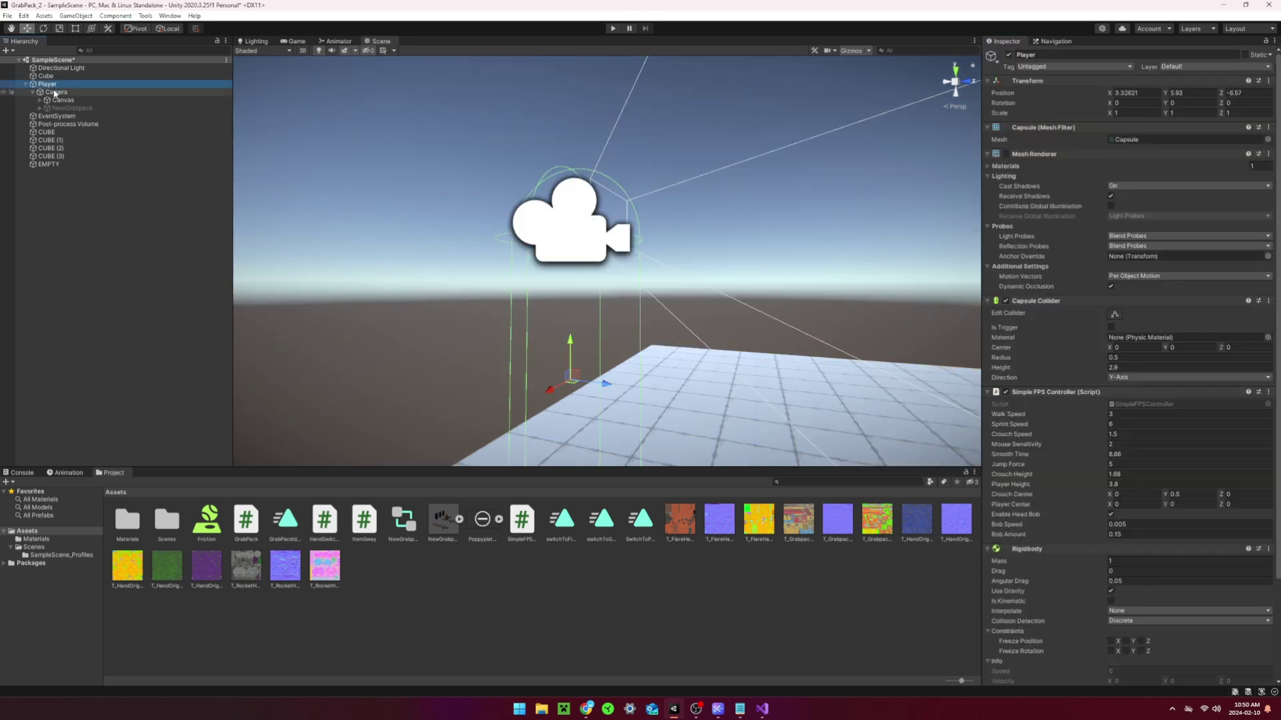
click(53, 91)
click(54, 84)
click(54, 93)
Set the Canvas's UI Scale Mode to Scale With Screen Size and inspect its child crosshair Image
double_click(56, 99)
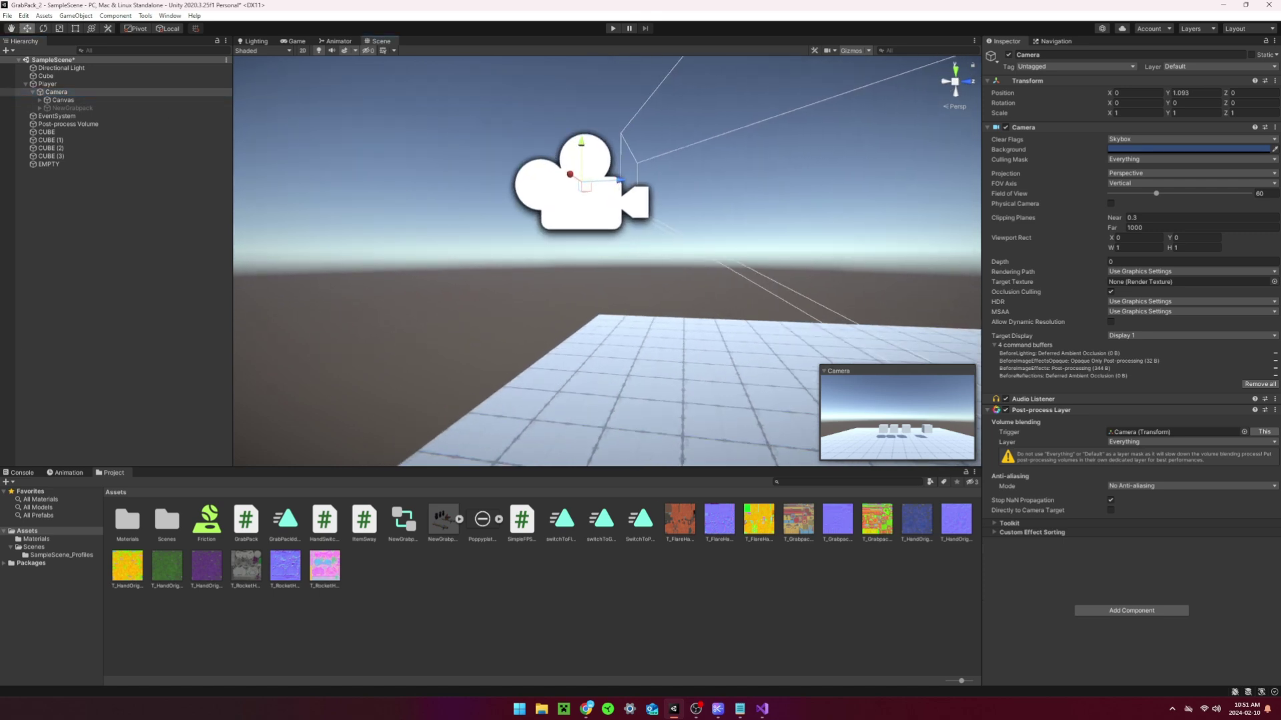
click(1132, 268)
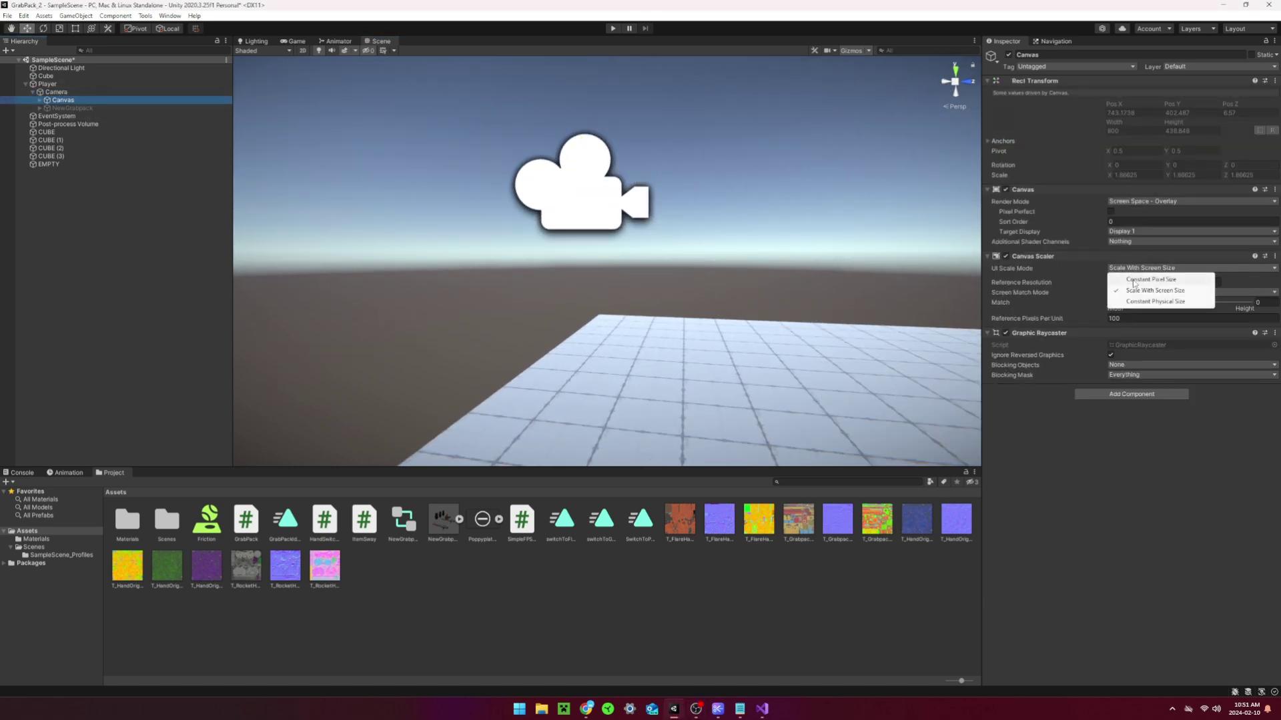
click(1135, 291)
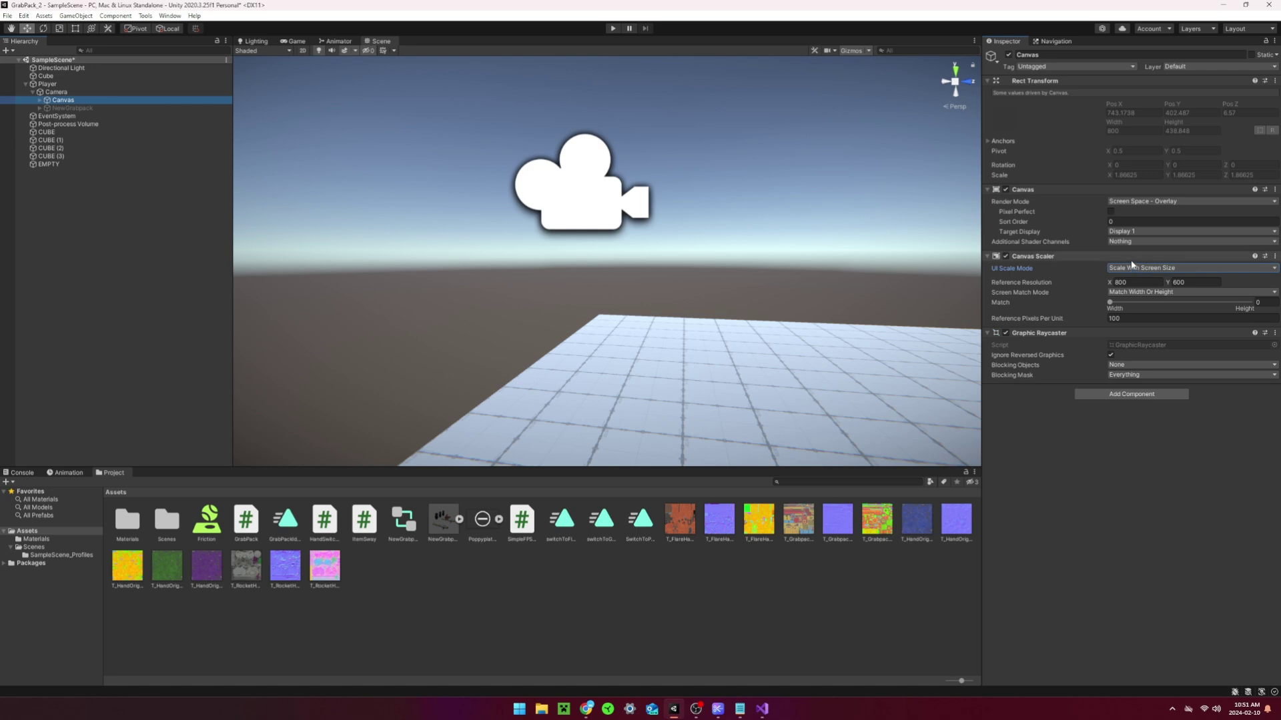
click(40, 99)
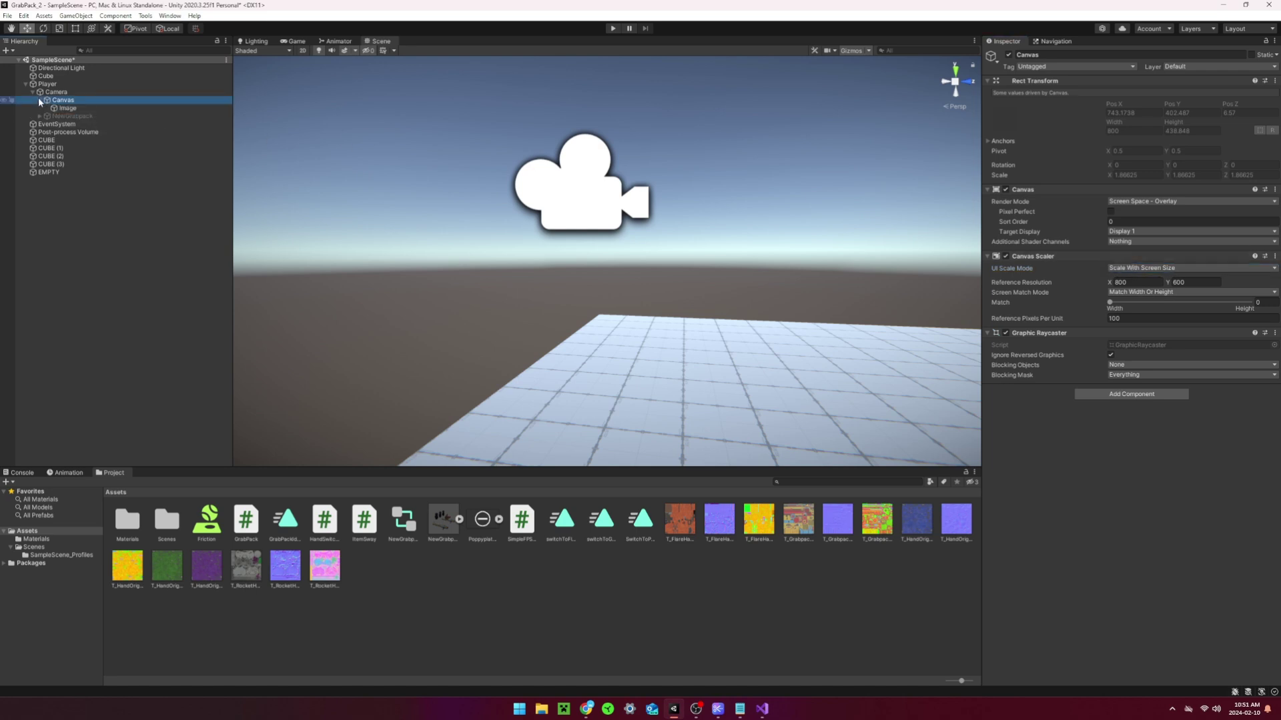
click(186, 108)
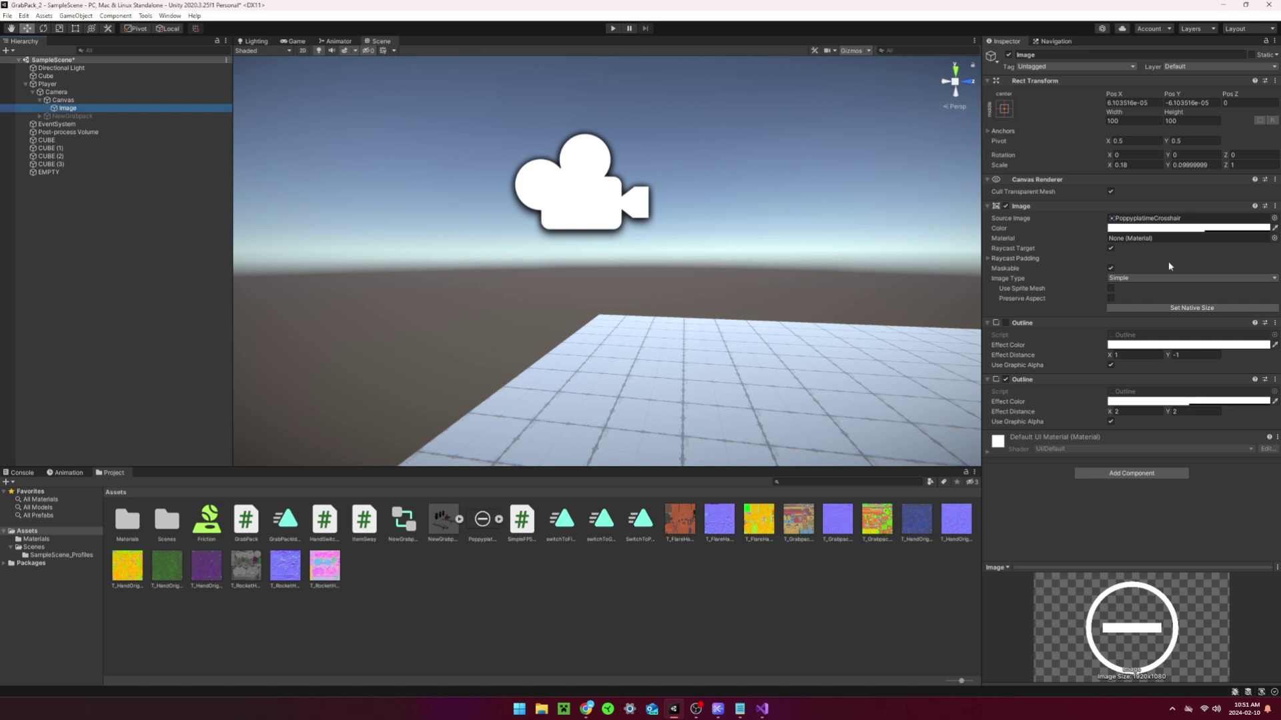
click(1211, 166)
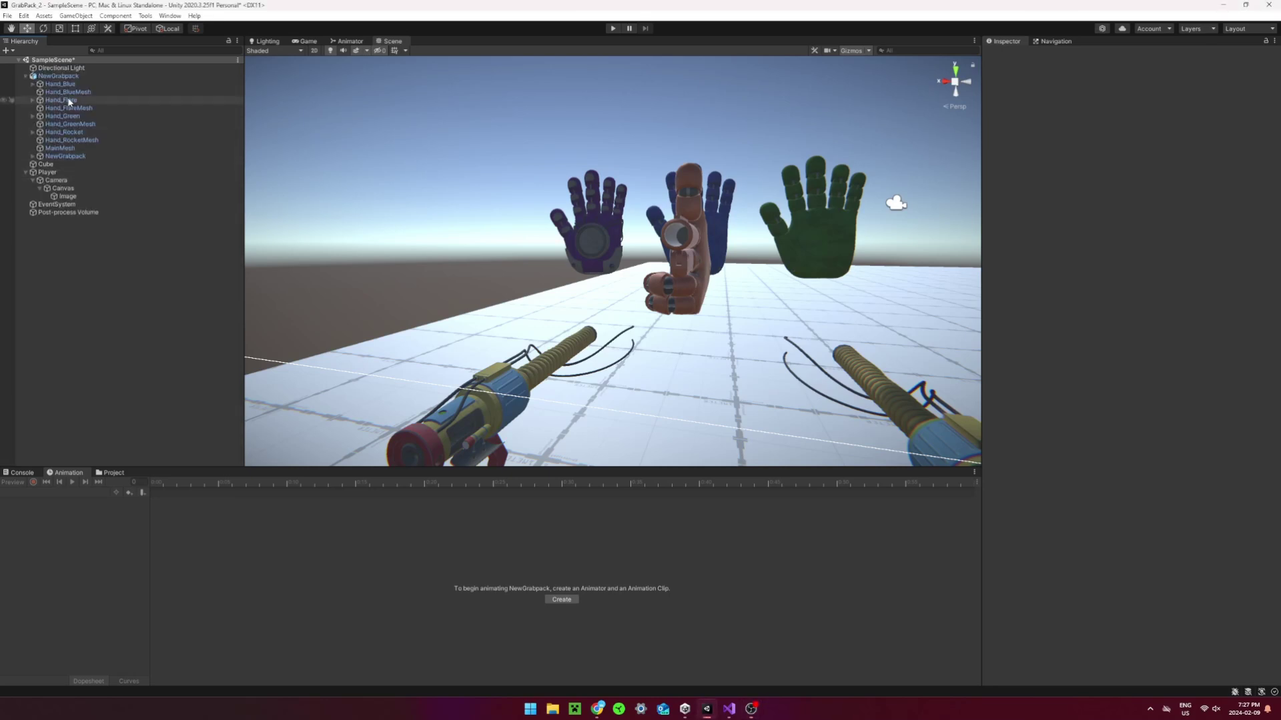
Unpack the NewGrabpack prefab in the scene so its hierarchy can be rearranged
click(58, 76)
right_click(65, 79)
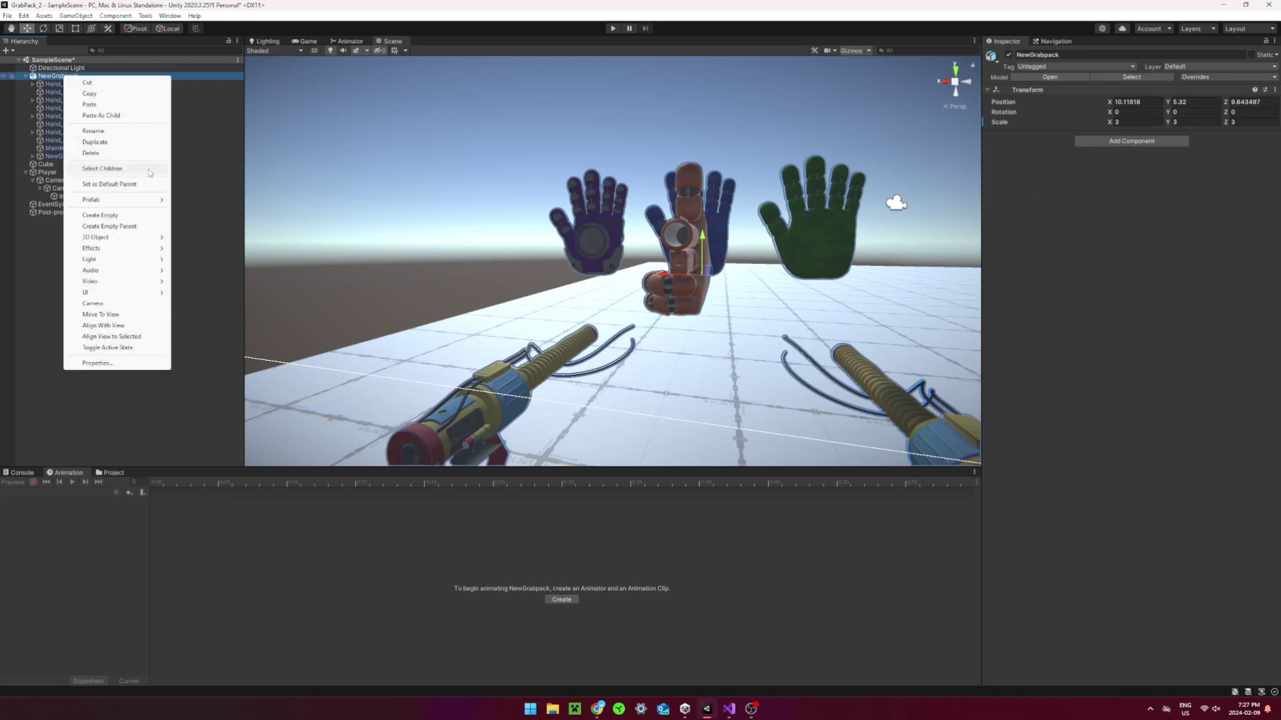
mouse_move(150, 201)
click(214, 245)
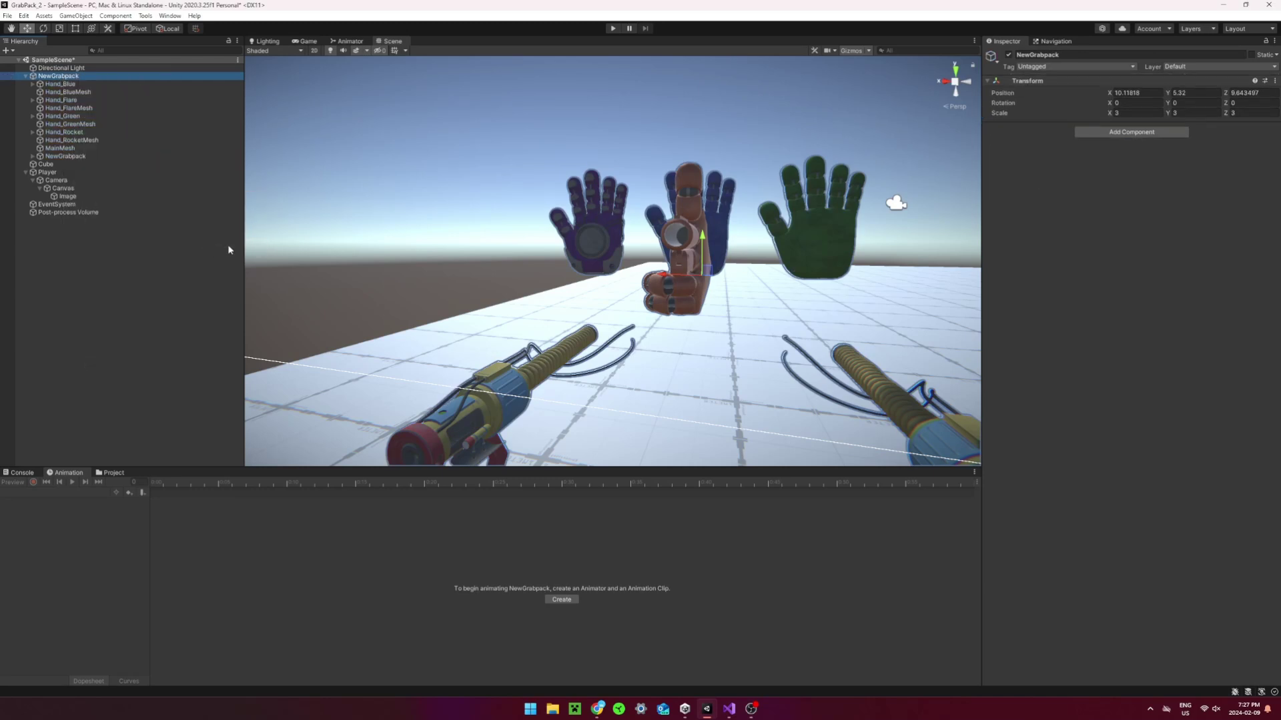
Parent Hand_FlareMesh under Hand_Flare and Hand_BlueMesh under Hand_Blue
right_drag(691, 293, 717, 295)
key(a)
alt+drag(717, 295, 523, 294)
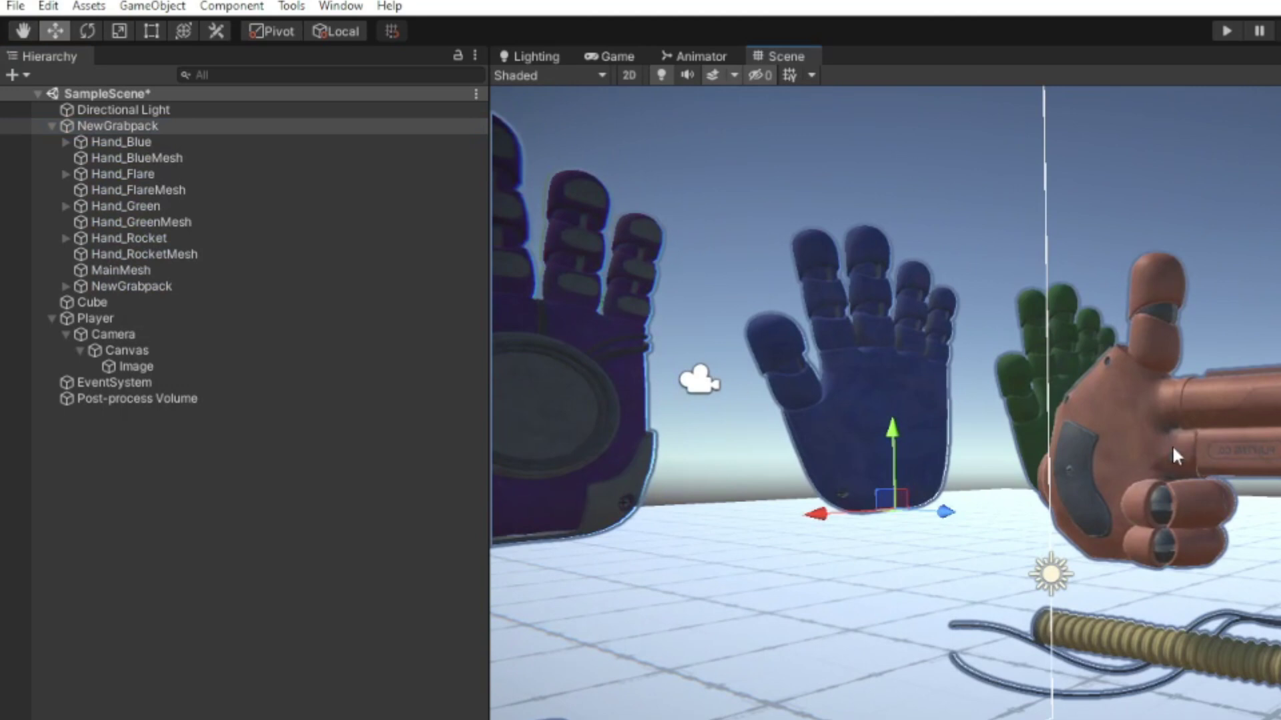
click(578, 232)
drag(142, 190, 138, 175)
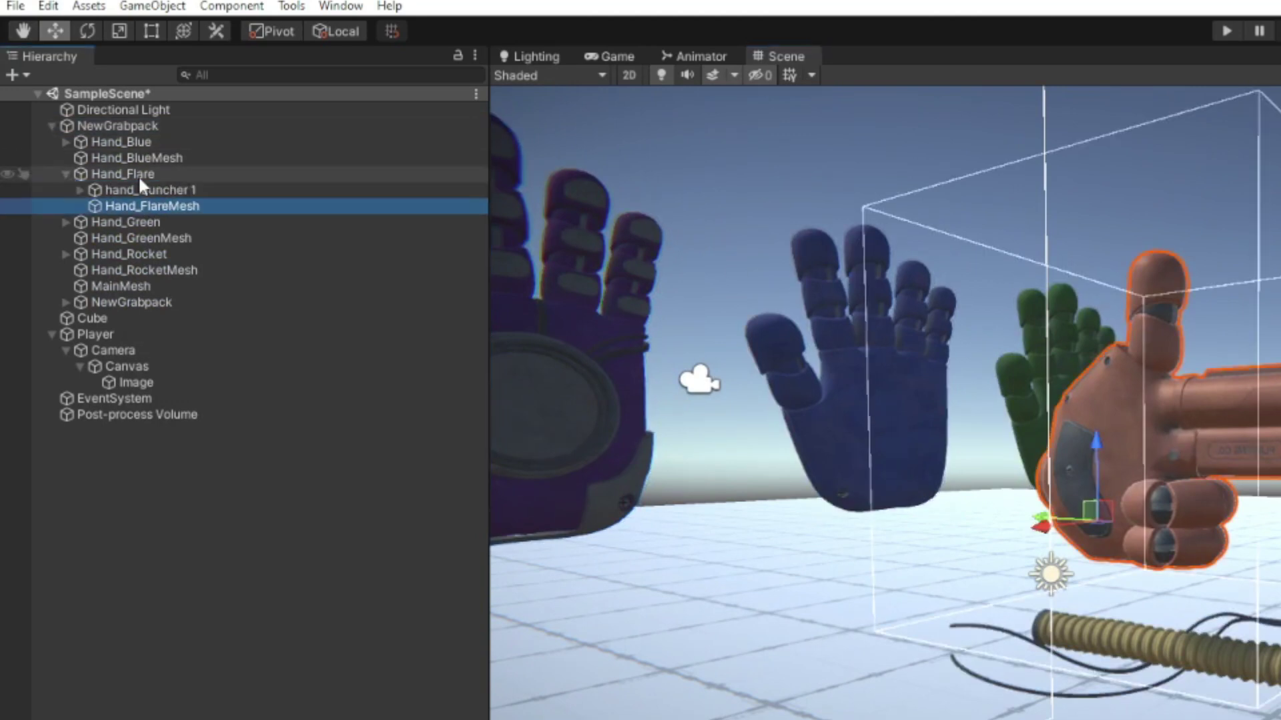
click(138, 175)
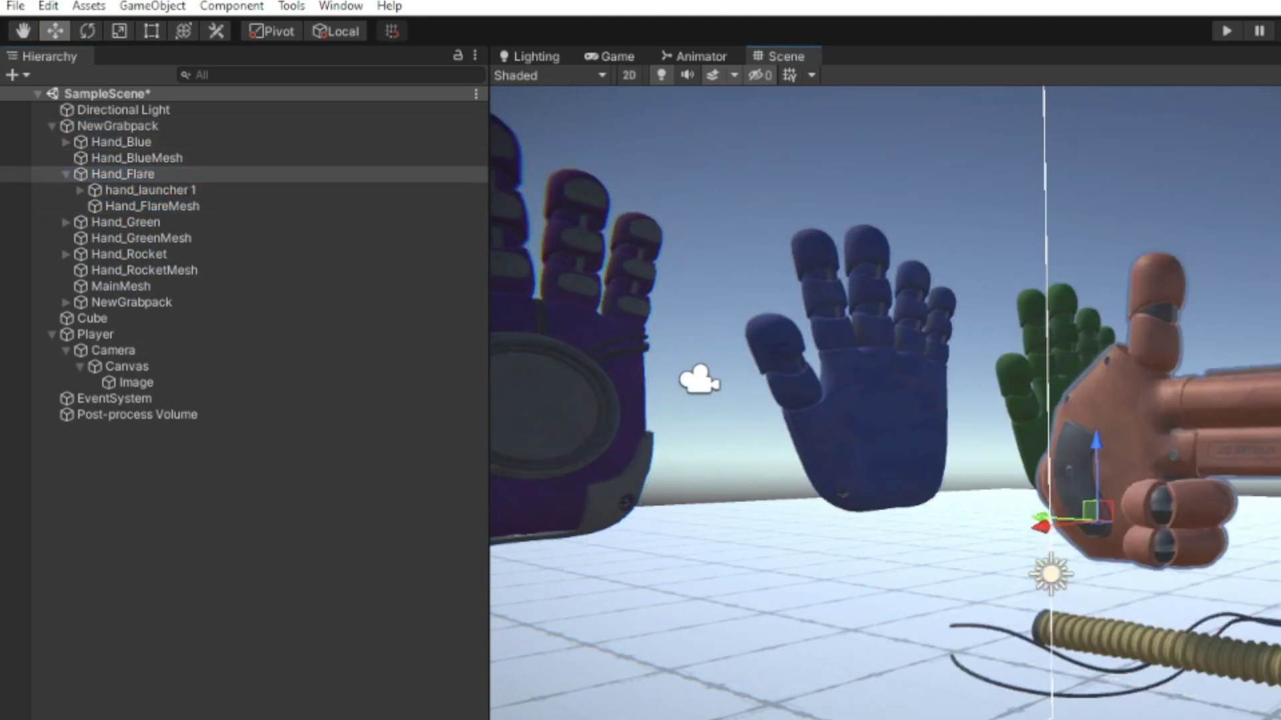
click(66, 174)
drag(114, 159, 102, 140)
click(65, 142)
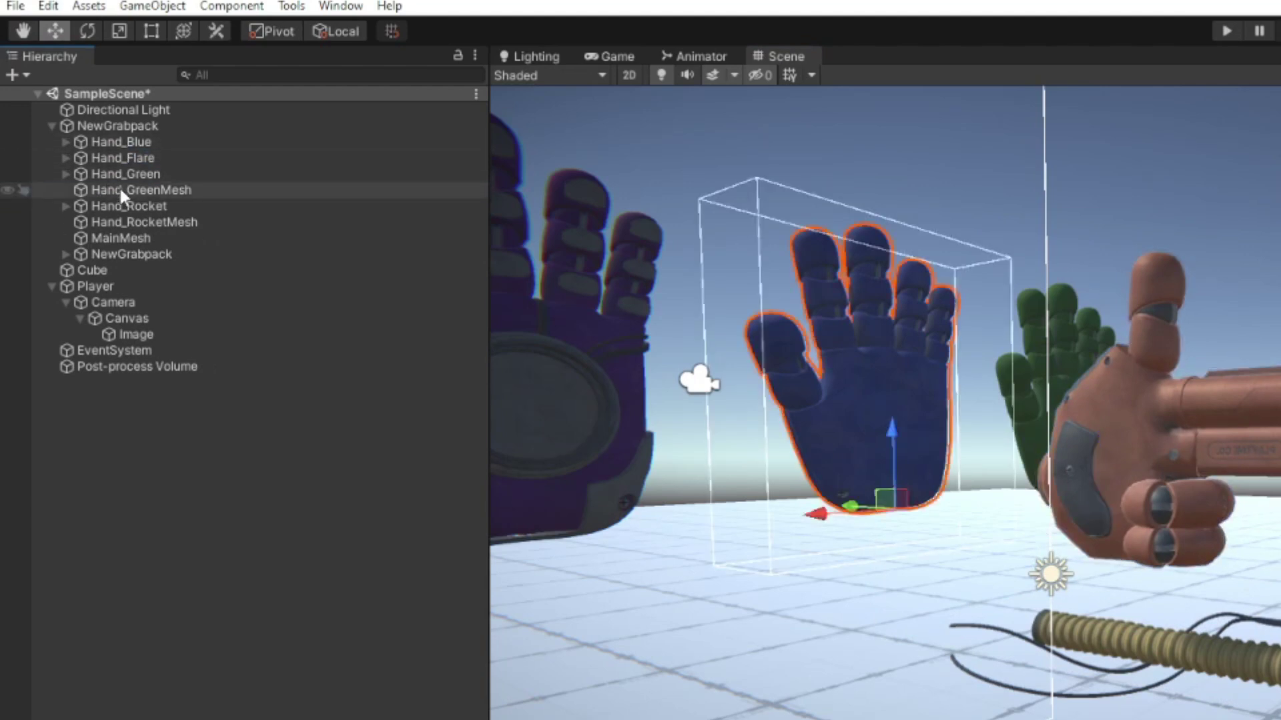
Parent Hand_GreenMesh under Hand_Green and Hand_RocketMesh under Hand_Rocket
click(117, 189)
mouse_move(115, 190)
mouse_down()
mouse_move(98, 175)
mouse_move(115, 202)
mouse_move(101, 192)
mouse_up()
click(66, 174)
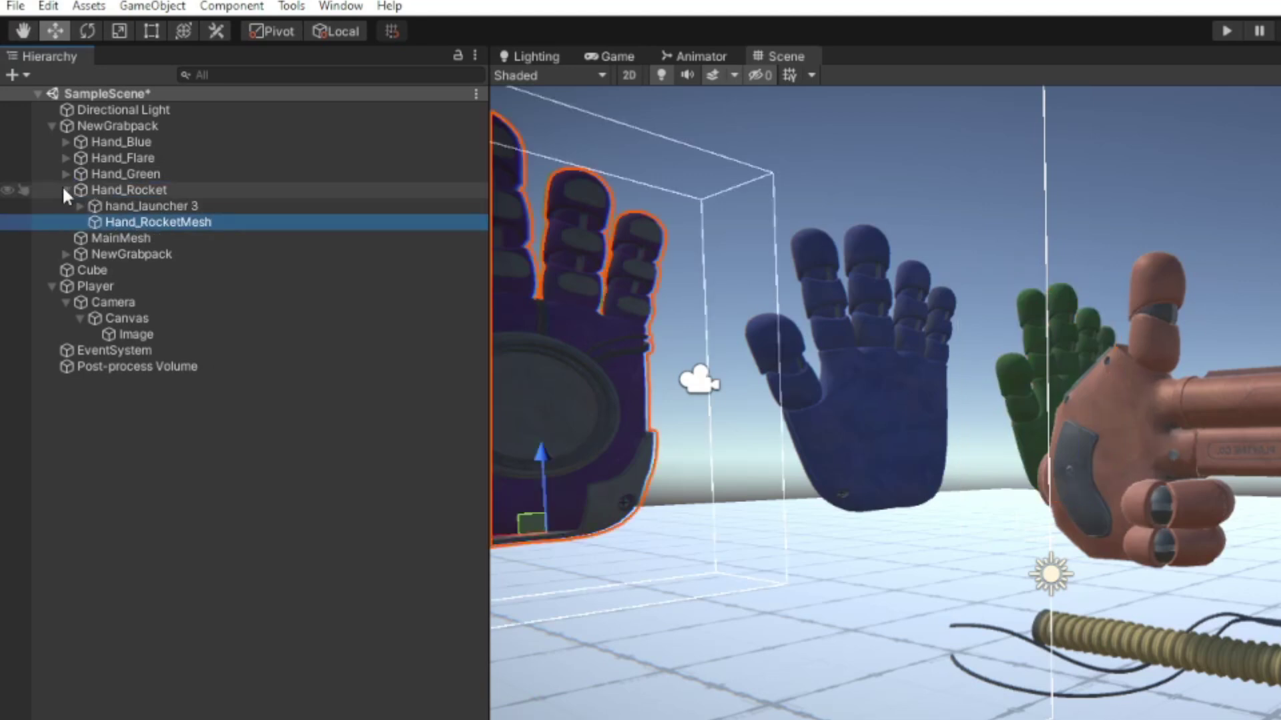
click(65, 190)
Parent MainMesh under the inner NewGrabpack child object
click(122, 206)
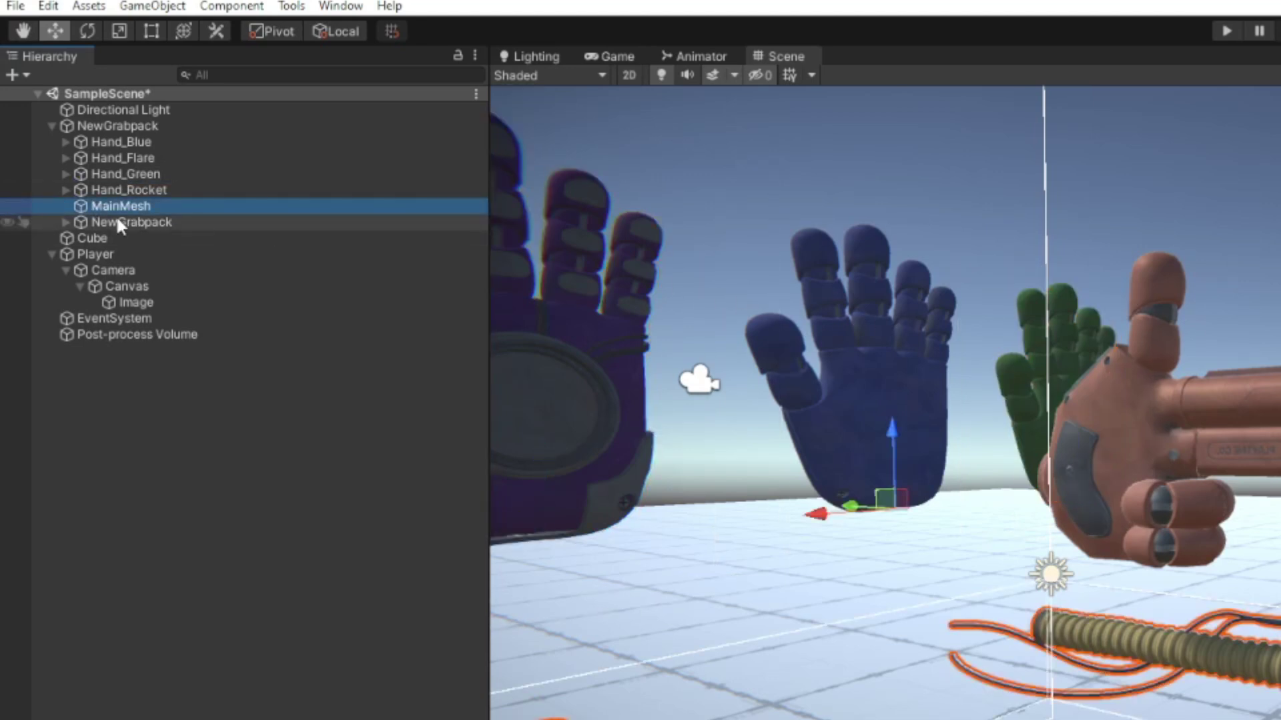
click(110, 220)
drag(102, 207, 122, 217)
click(134, 206)
Mirror Hand_Rocket, Hand_Green and Hand_Flare together by setting their X scale to -10
alt+drag(1100, 427, 1165, 454)
scroll(1164, 454, down, 5)
click(122, 189)
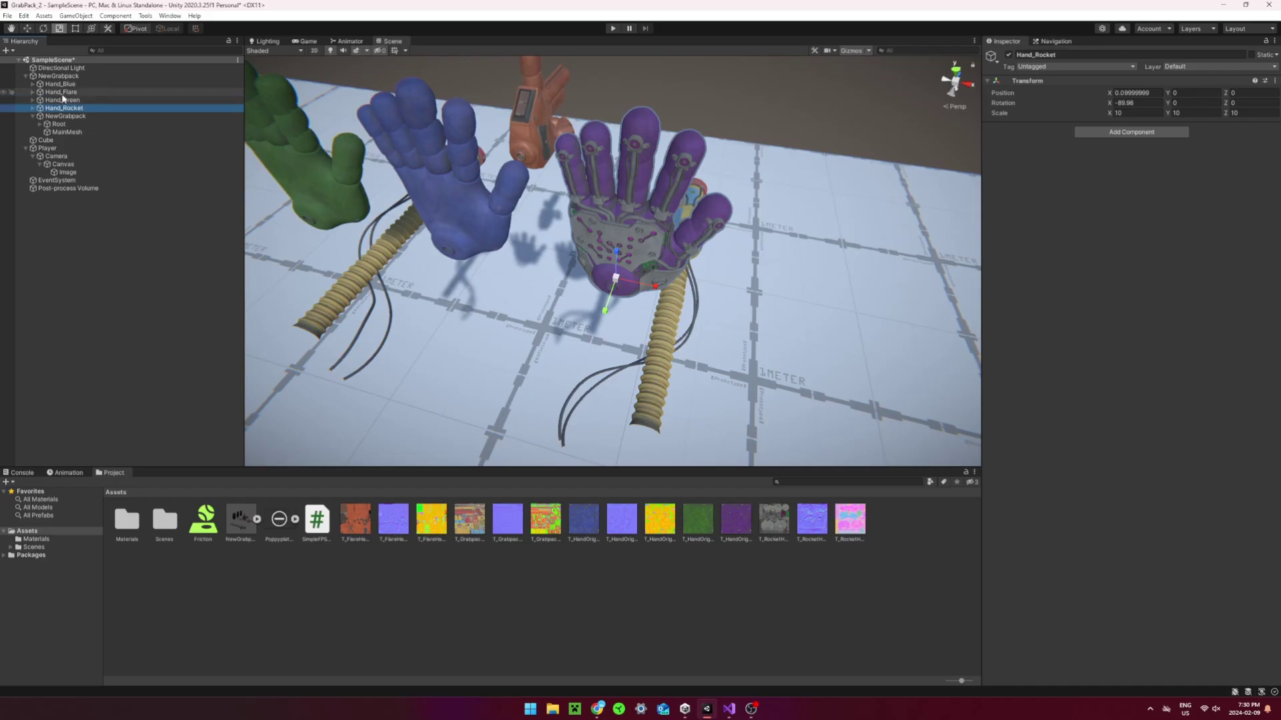
ctrl+click(64, 100)
ctrl+click(61, 92)
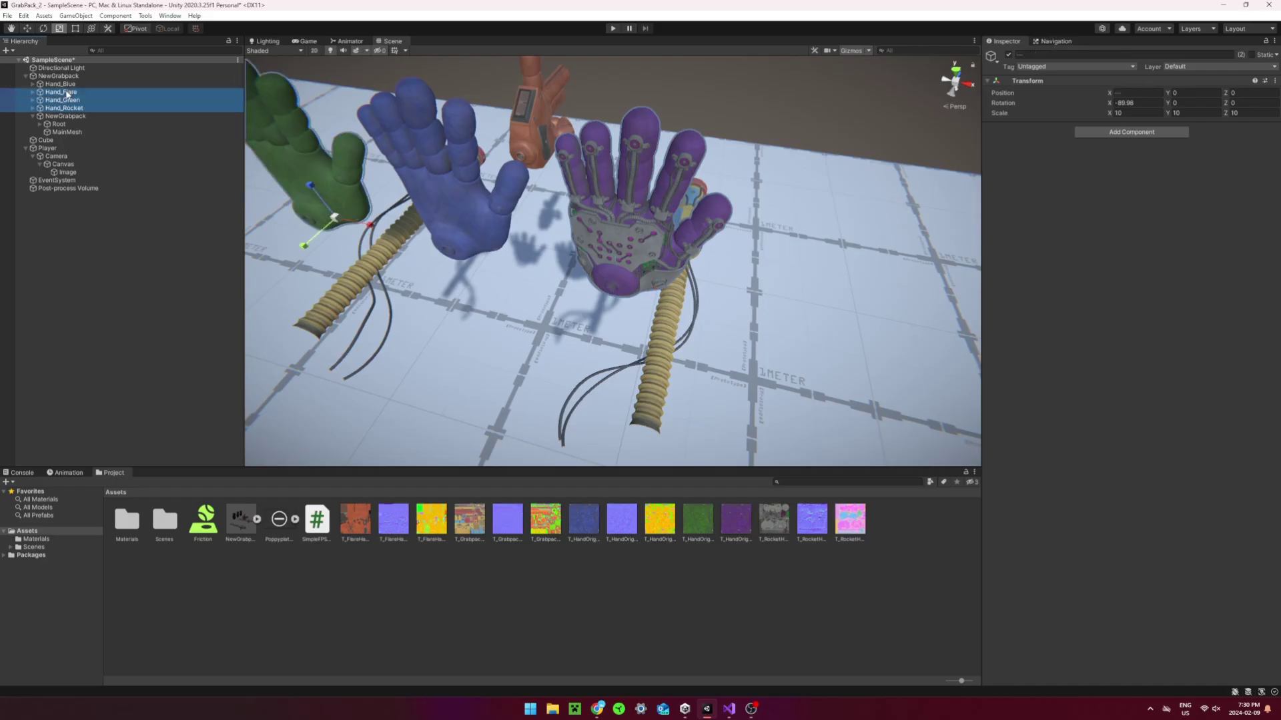
click(1148, 112)
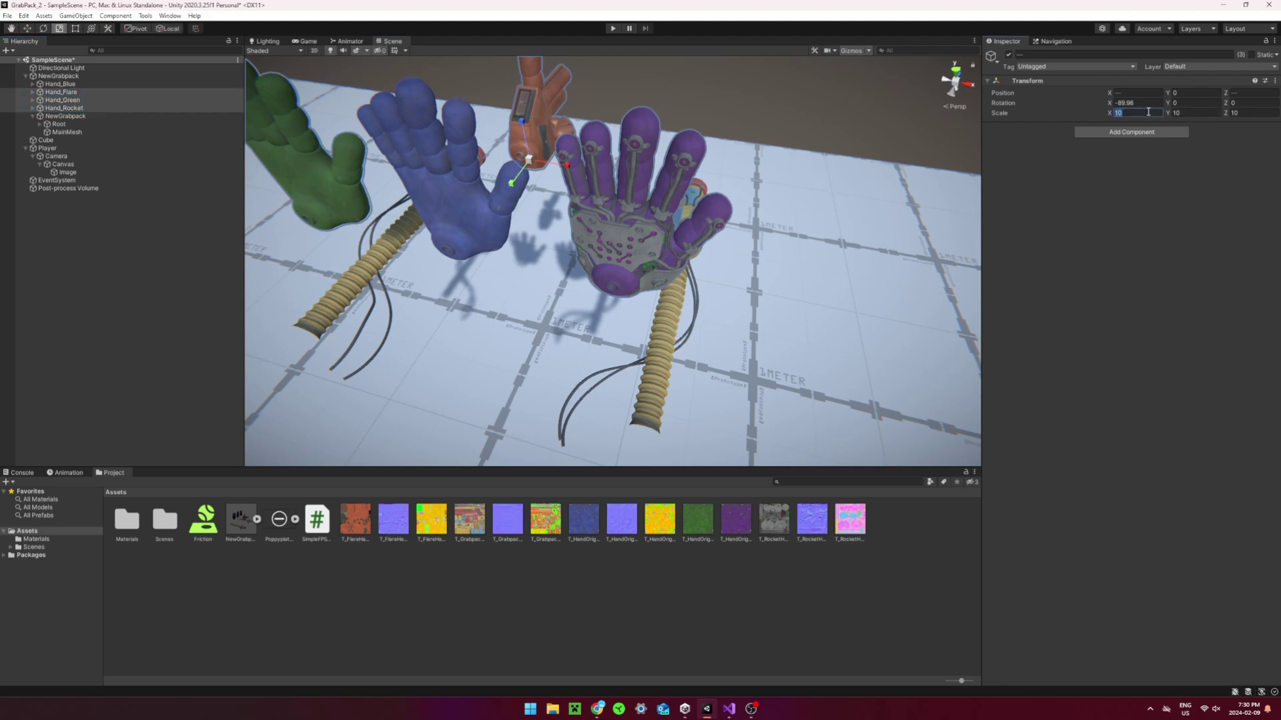
text(-10)
Move Hand_Flare onto the front end of a grabpack launcher, at a position of about X 0.12, Y -0.11, Z 0.21
right_drag(694, 347, 749, 416)
key(w)
key(s)
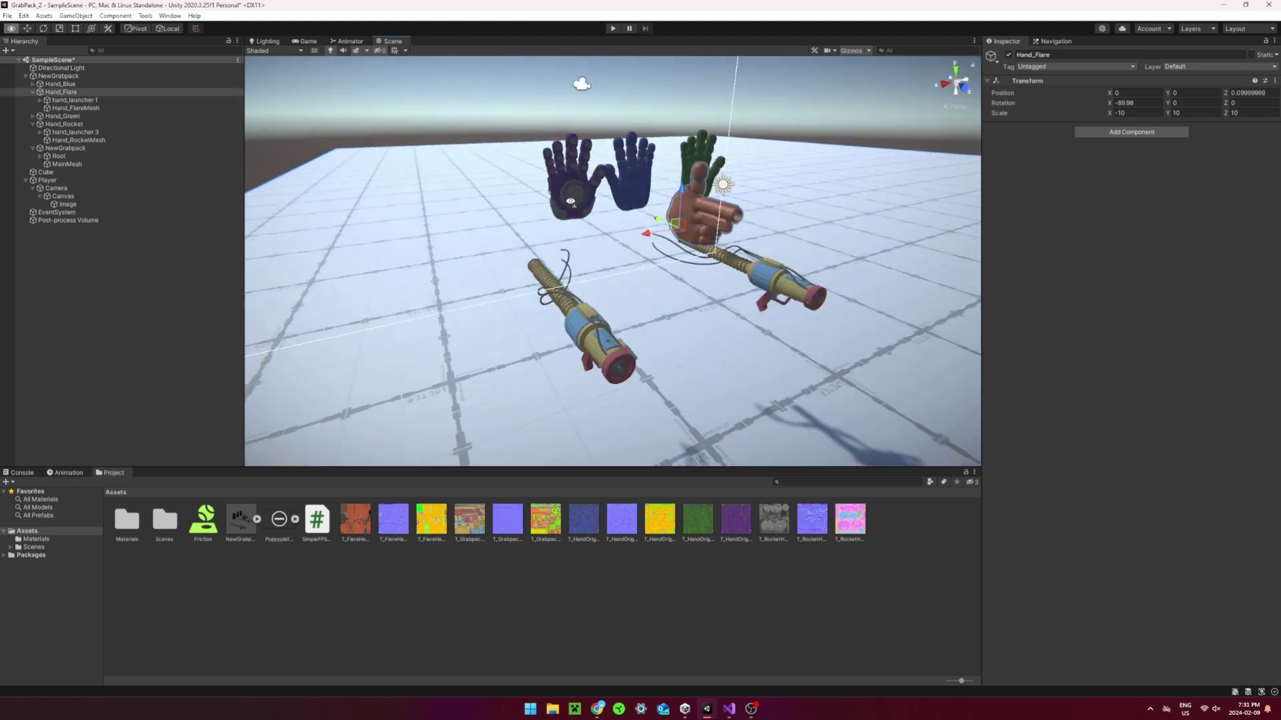
right_drag(567, 251, 604, 238)
drag(604, 238, 759, 291)
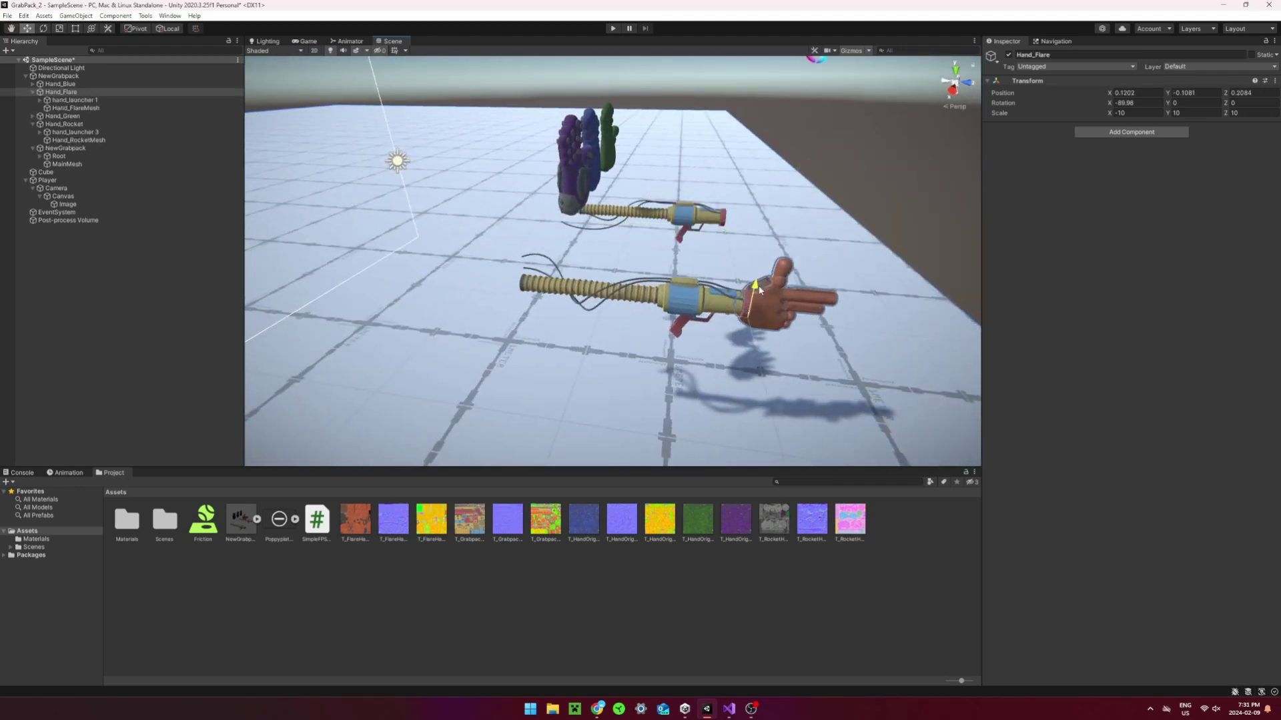
Fine-tune Hand_Flare's fit on the launcher's wrist to a position of about X 0.134, Y -0.092, Z 0.216
right_drag(767, 279, 628, 230)
drag(619, 246, 599, 252)
right_drag(599, 252, 470, 181)
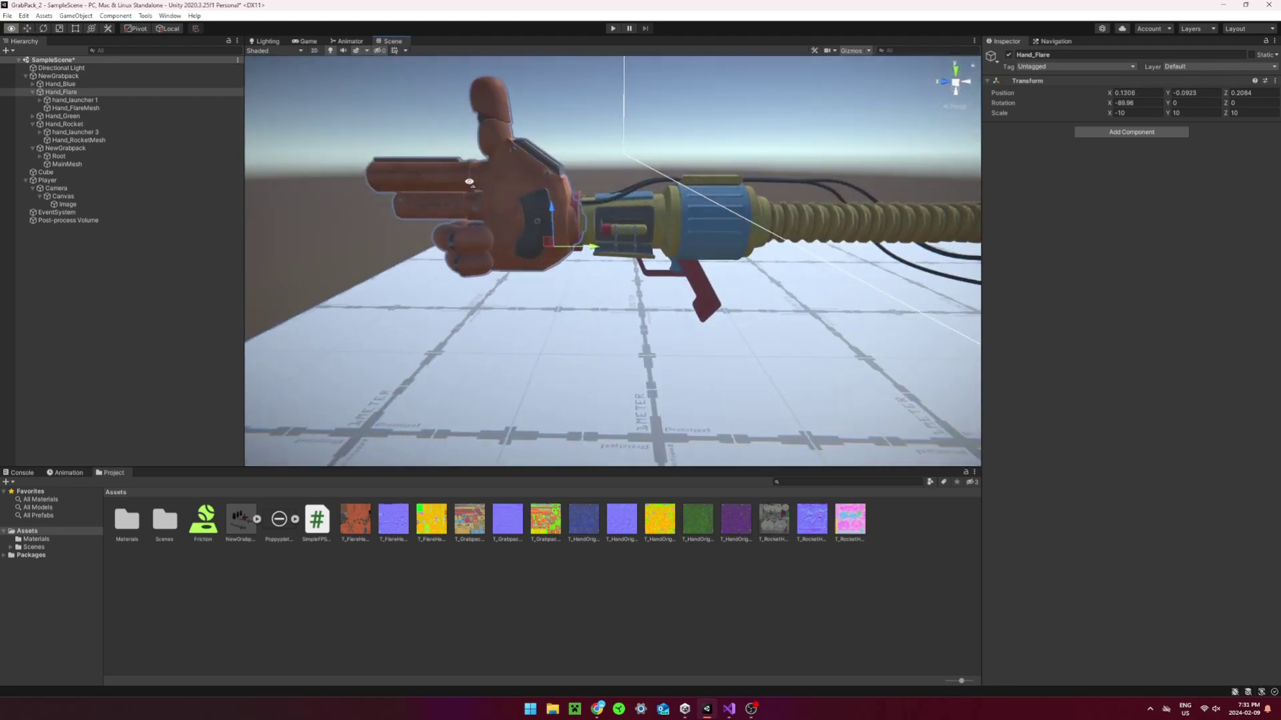
drag(590, 249, 493, 251)
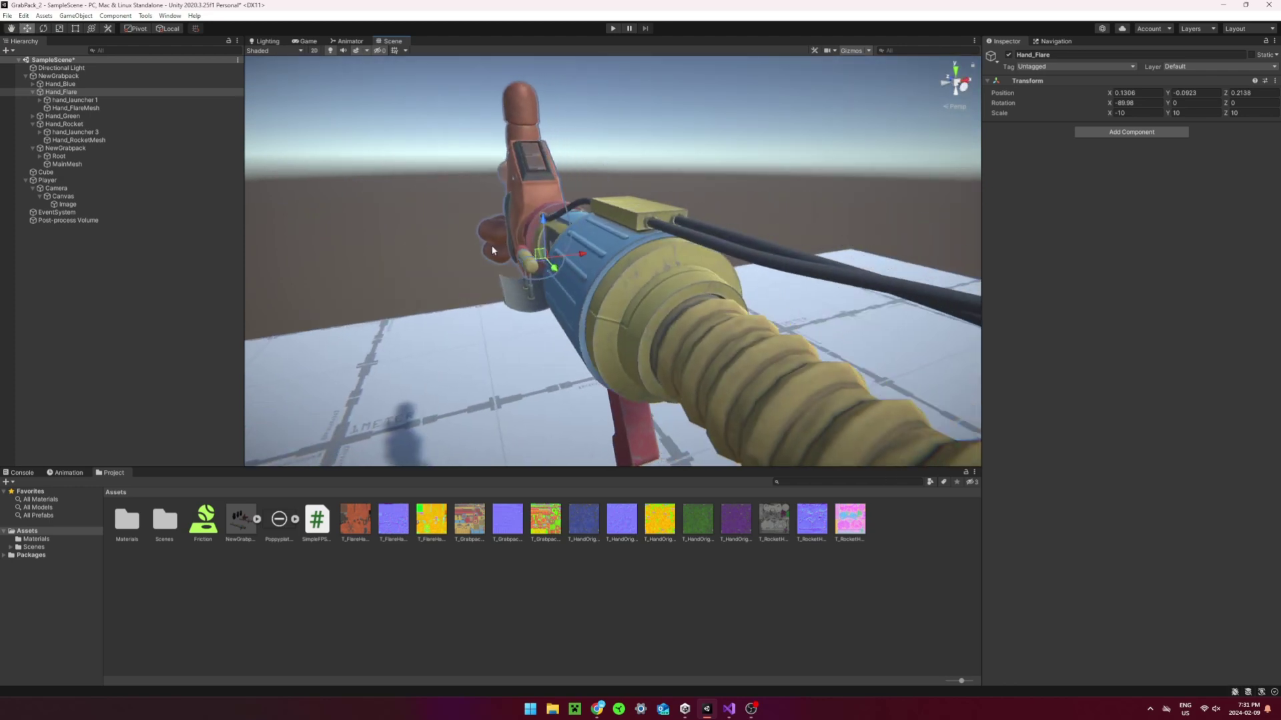
drag(586, 255, 591, 255)
right_drag(591, 255, 923, 191)
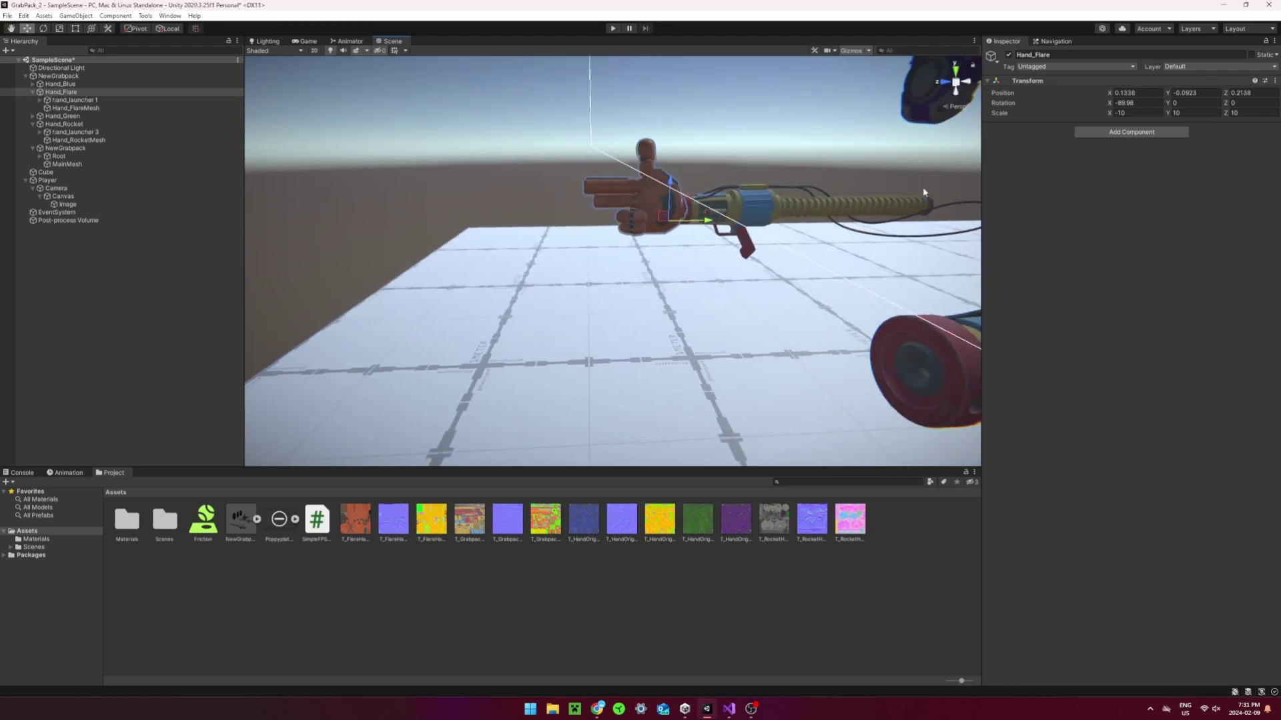
Copy Hand_Flare's transform values onto Hand_Rocket and Hand_Green so all three hands share the same launcher
right_click(1026, 81)
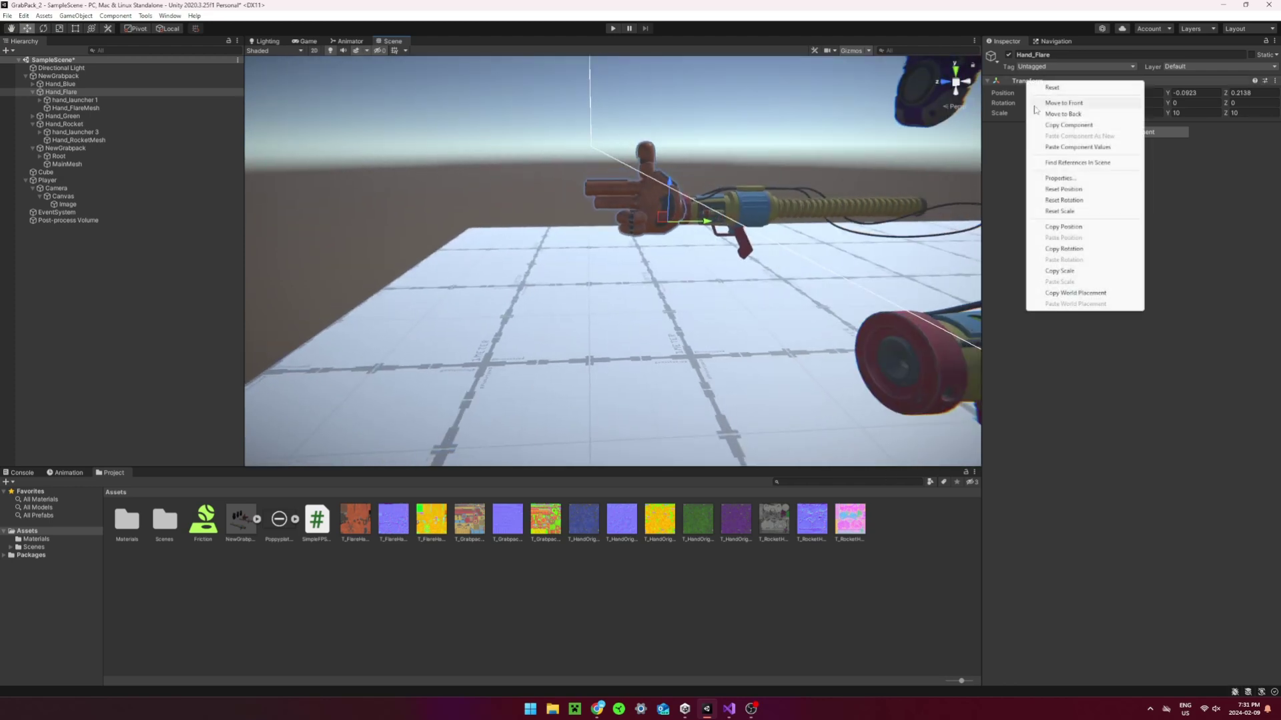
click(1062, 127)
right_drag(587, 270, 692, 227)
click(692, 227)
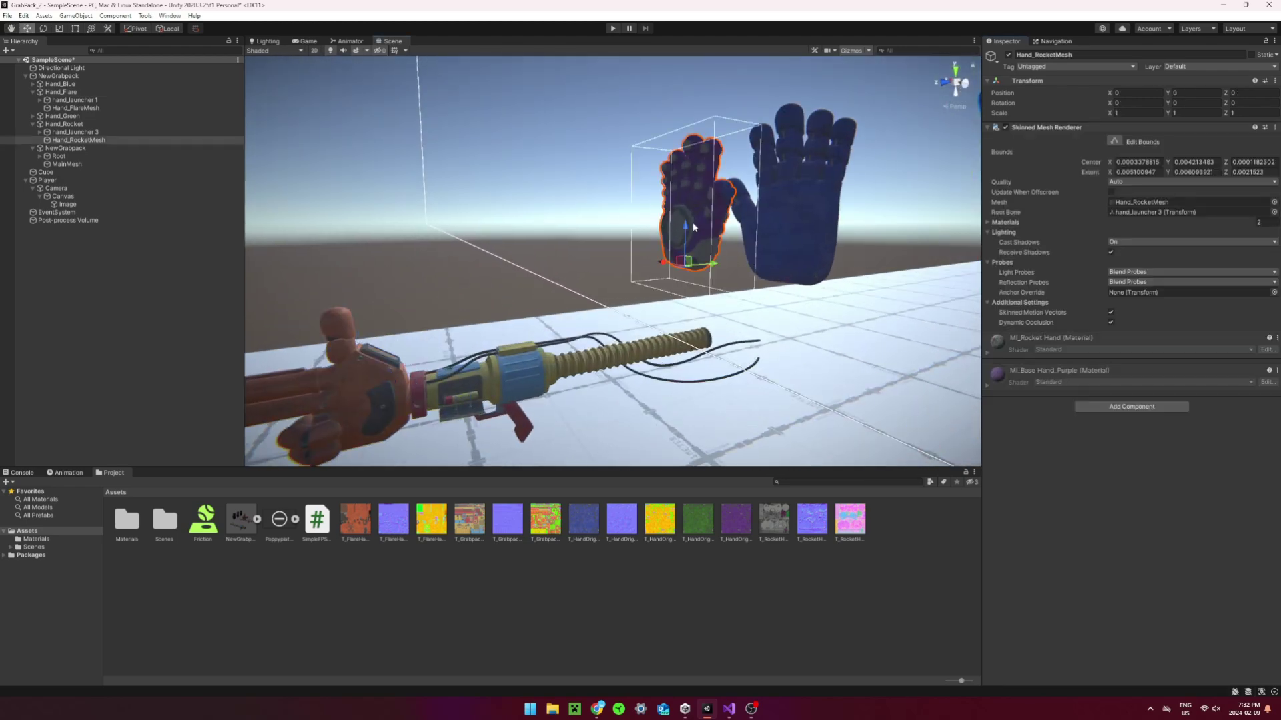
click(62, 124)
ctrl+click(62, 116)
key(f)
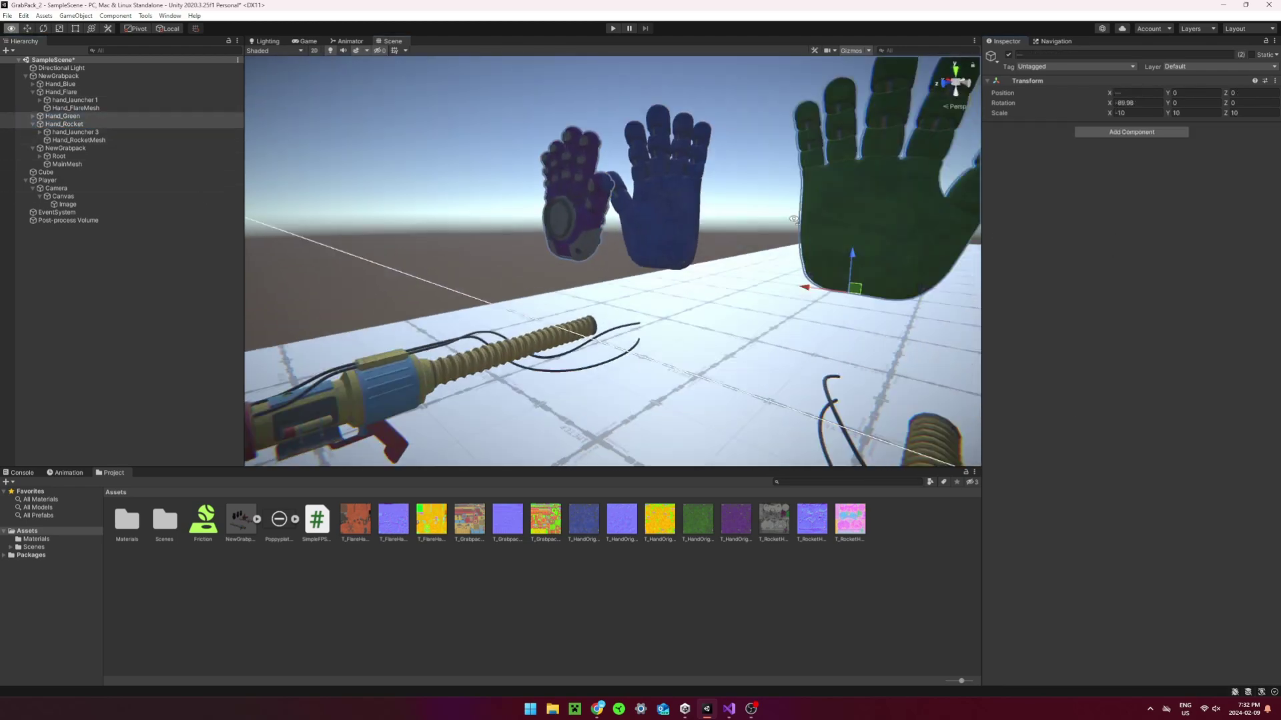
right_click(1044, 80)
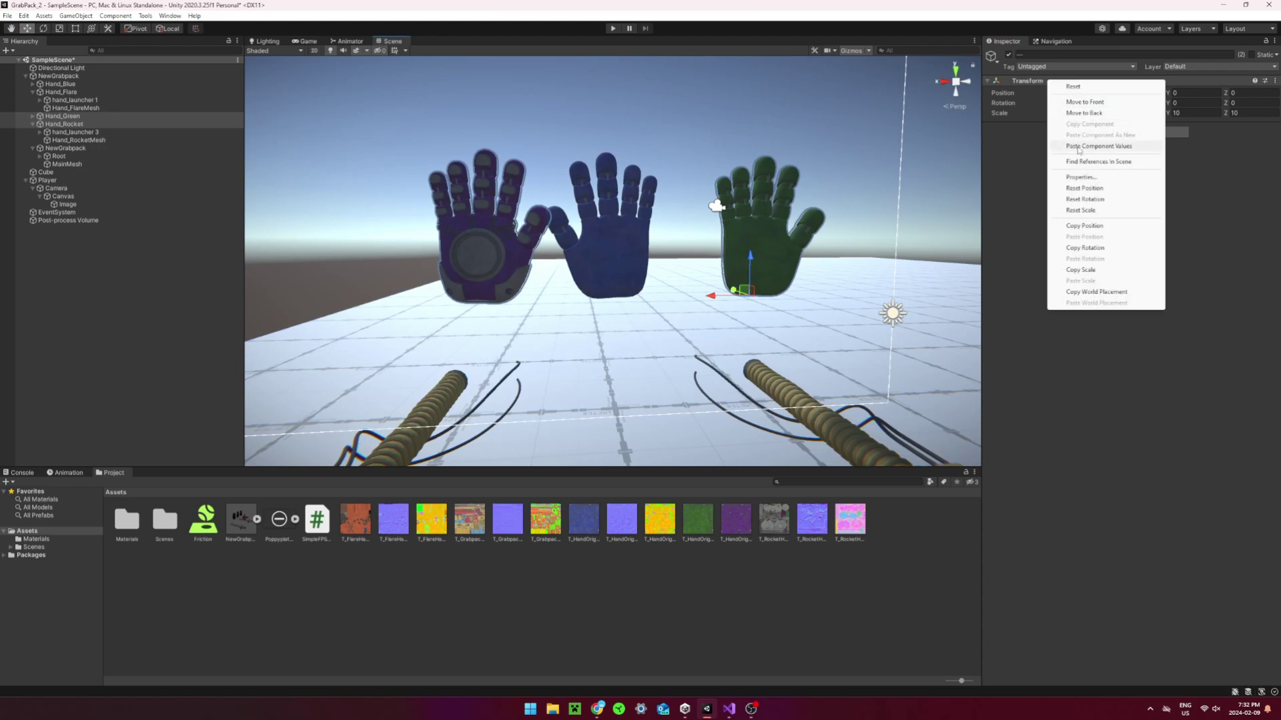
click(1081, 146)
key(f)
click(650, 397)
right_drag(650, 397, 395, 201)
alt+drag(394, 202, 524, 252)
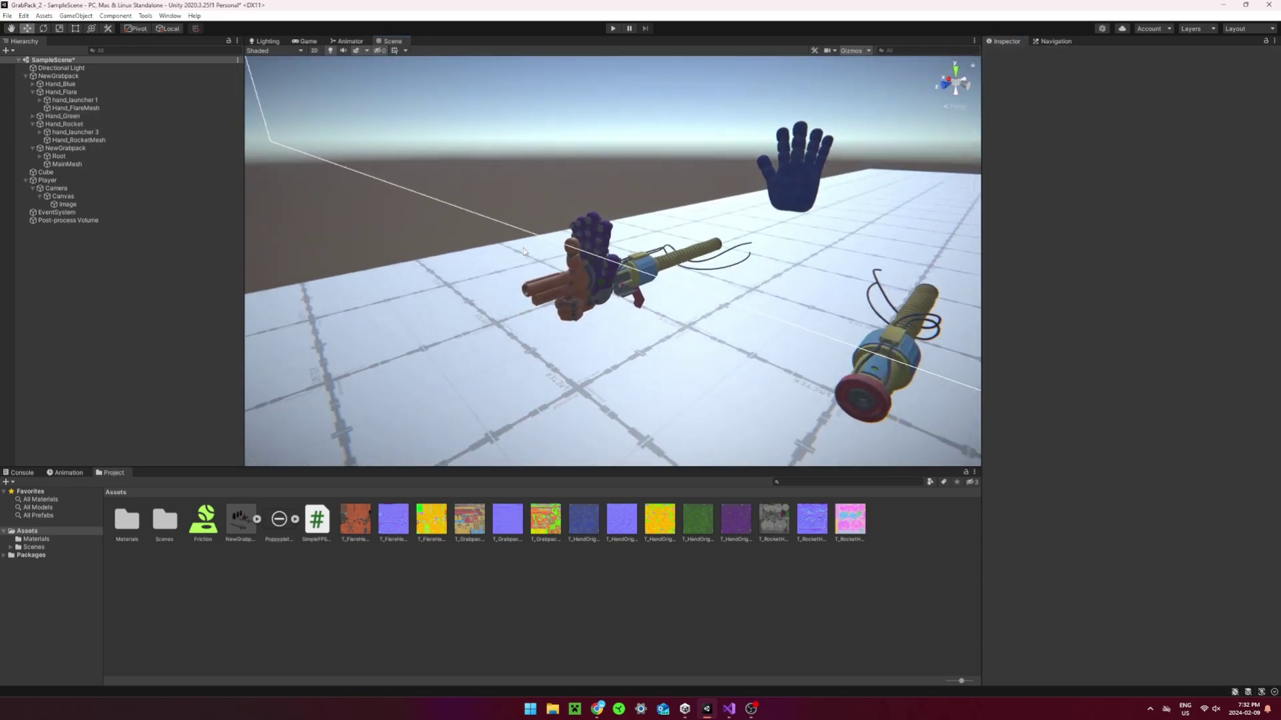
Move Hand_Blue onto the front end of the empty grabpack launcher opposite the other hands
click(800, 128)
click(70, 76)
click(80, 84)
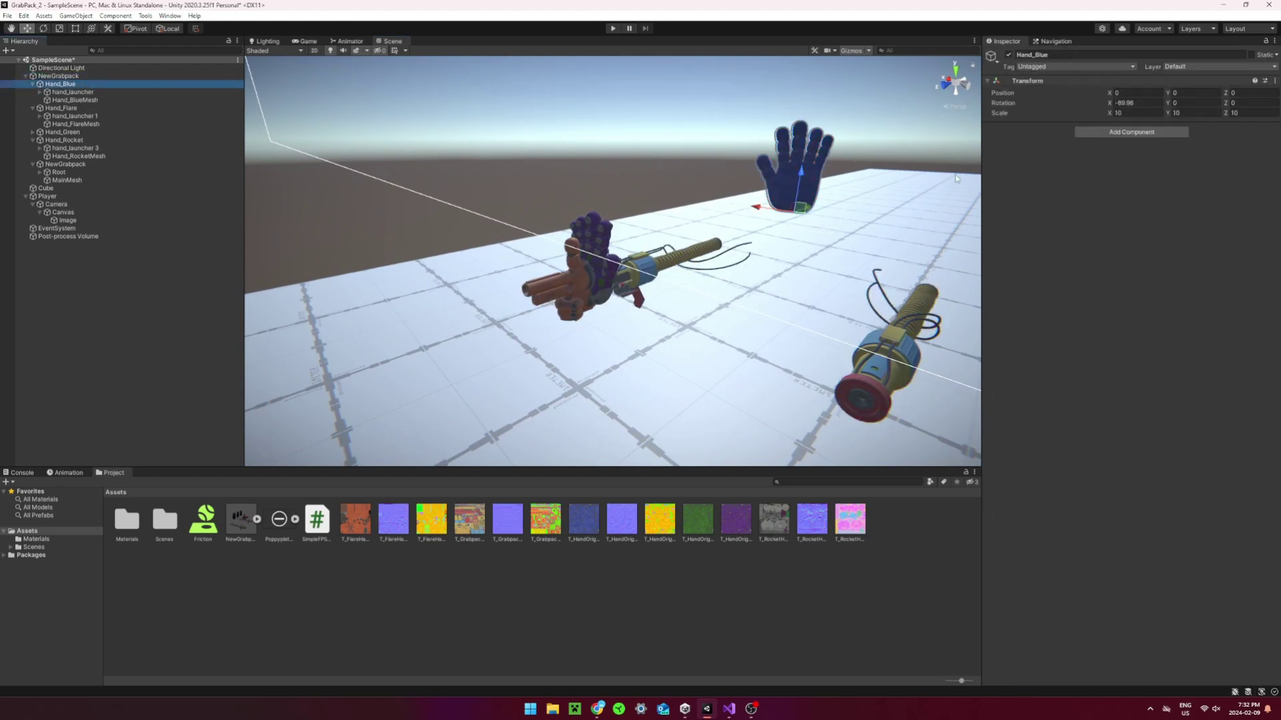
alt+drag(948, 171, 838, 186)
scroll(838, 186, down, 3)
drag(637, 217, 501, 220)
alt+drag(701, 207, 420, 193)
drag(629, 211, 616, 281)
drag(514, 255, 708, 203)
scroll(708, 202, up, 5)
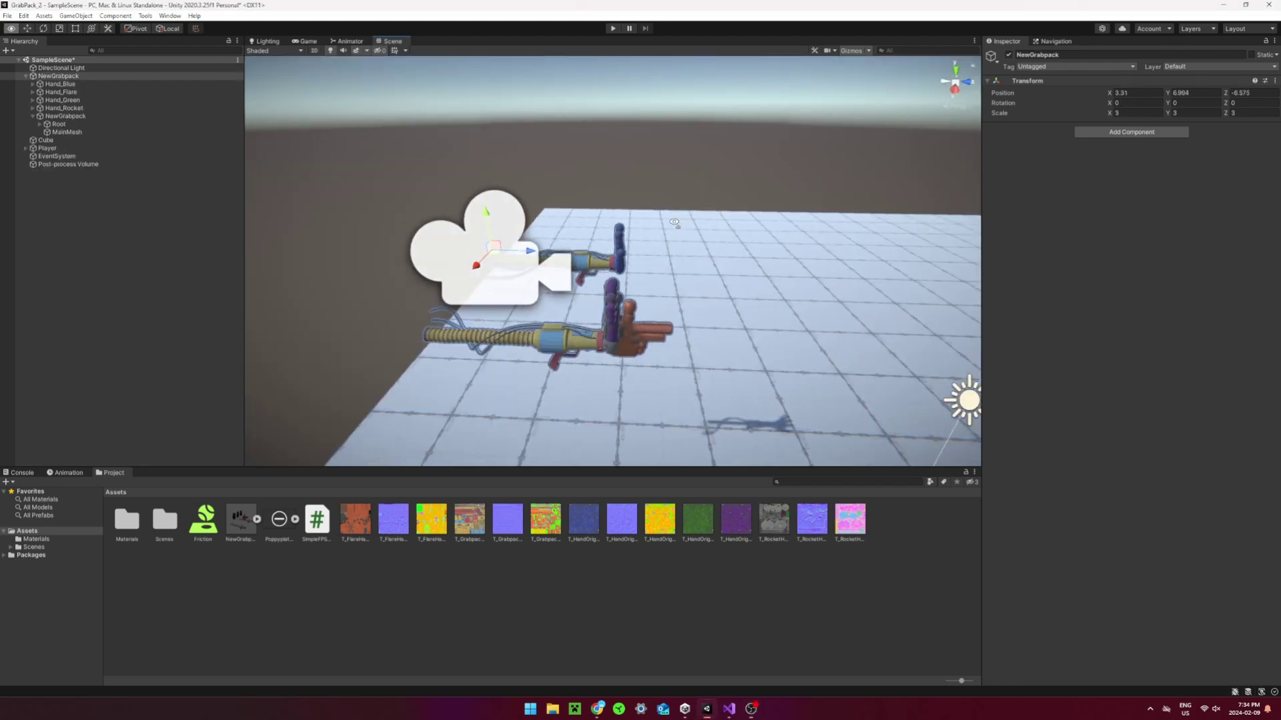
Preview the grabpack through the game camera and parent the outer NewGrabpack under the Player's Camera
alt+drag(641, 314, 710, 314)
click(309, 40)
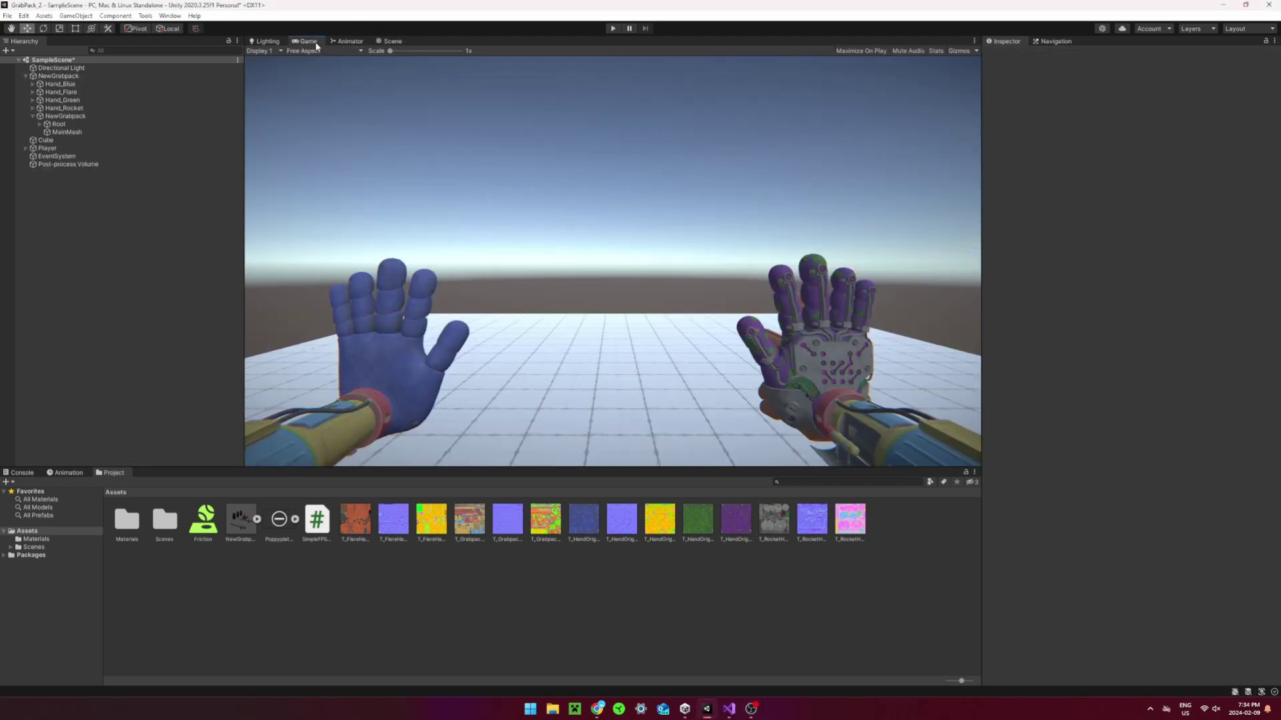
click(393, 41)
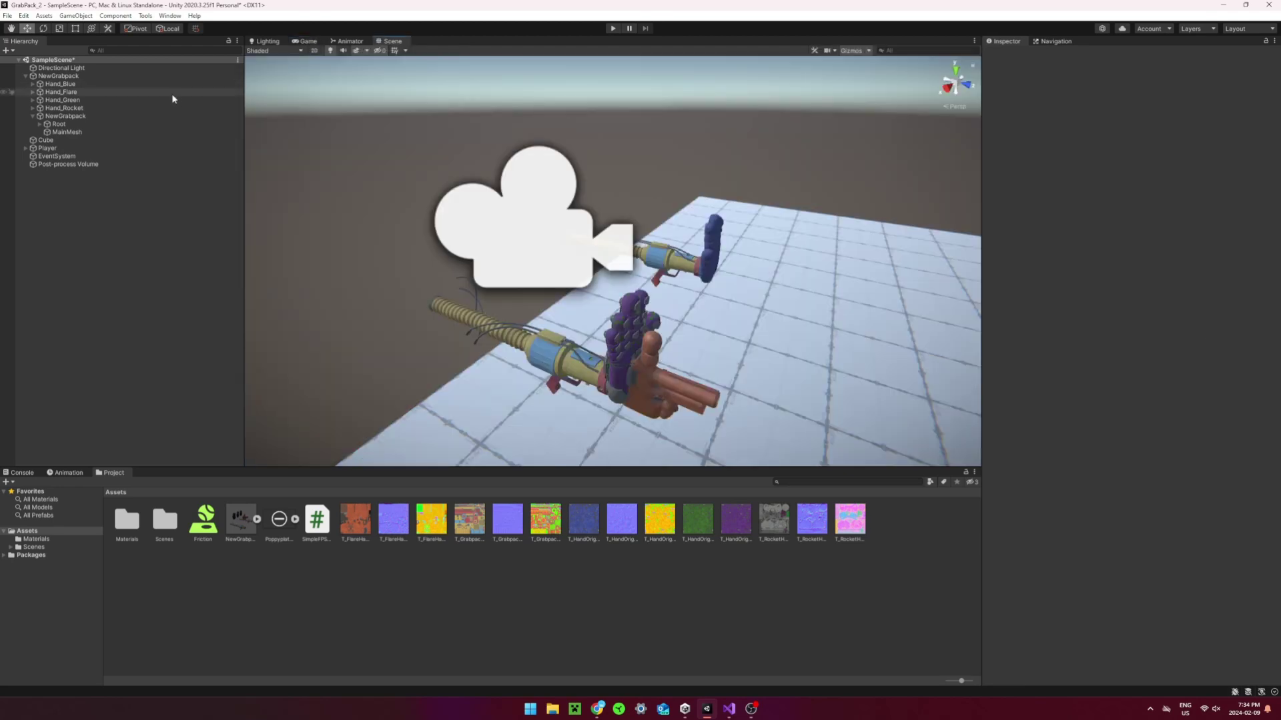
click(33, 78)
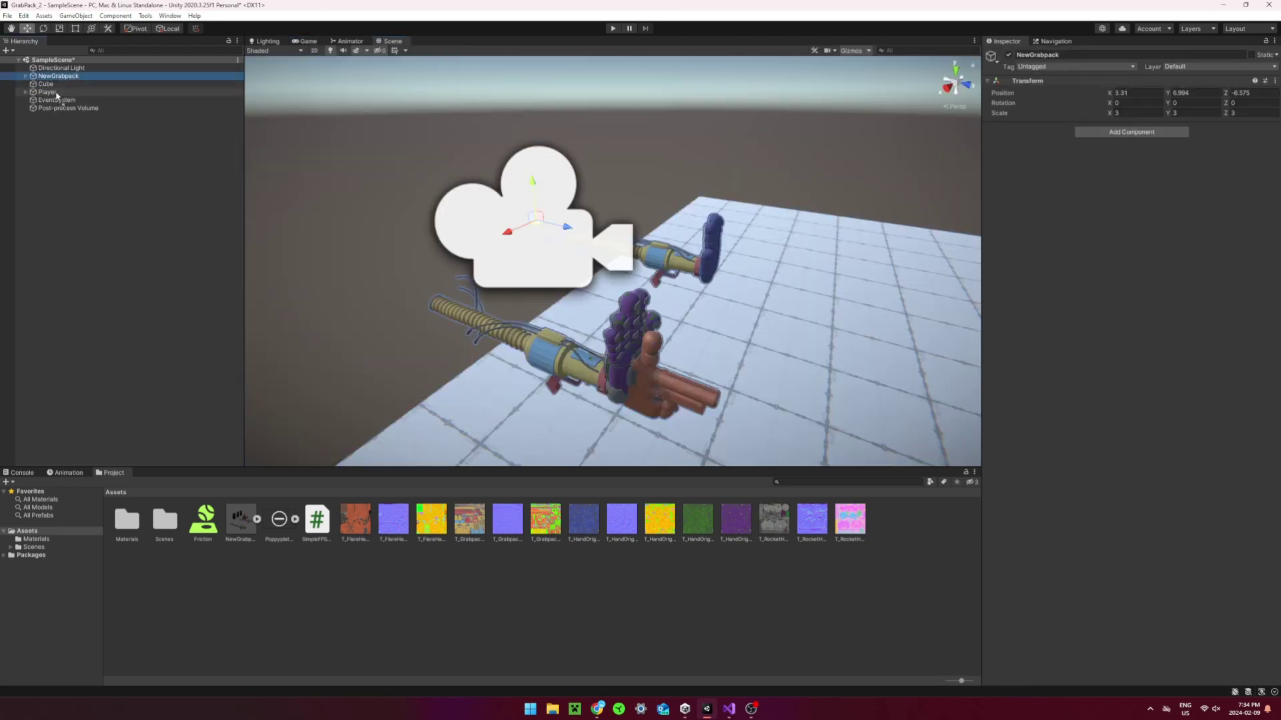
drag(57, 95, 55, 93)
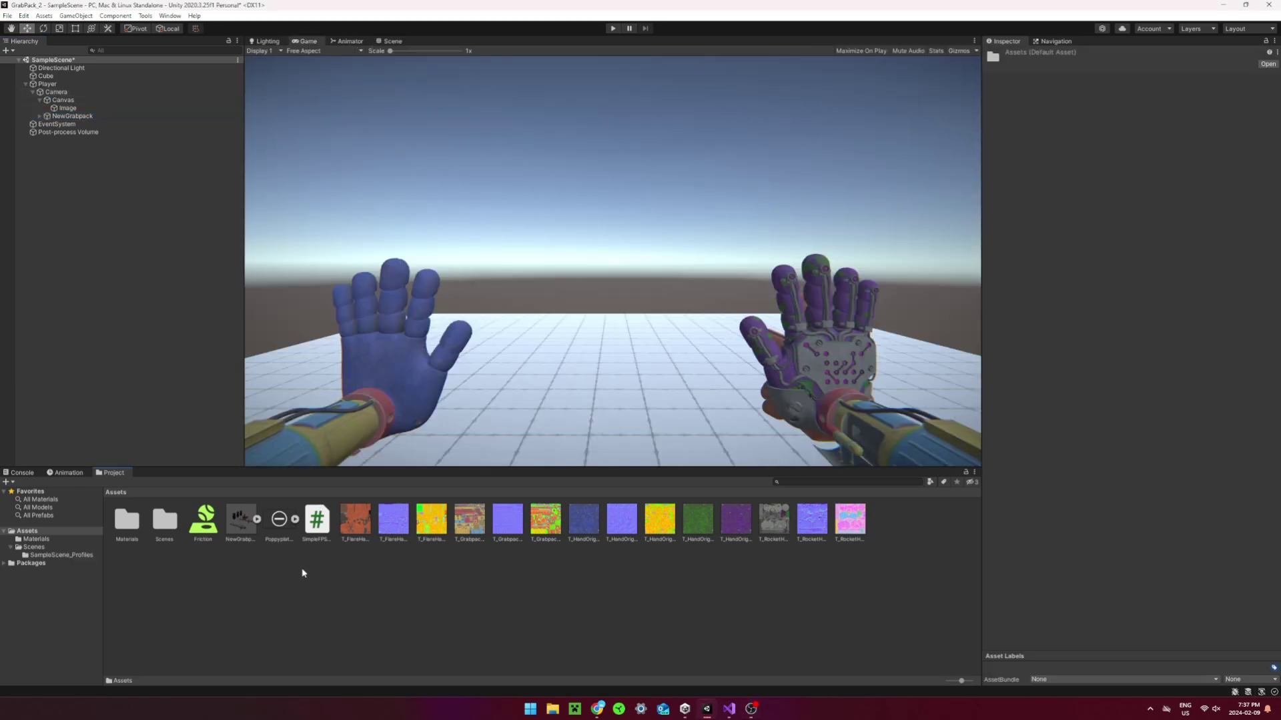
Create a C# script named ItemSway in the Assets folder and open it in Visual Studio for editing
right_click(303, 573)
mouse_move(388, 298)
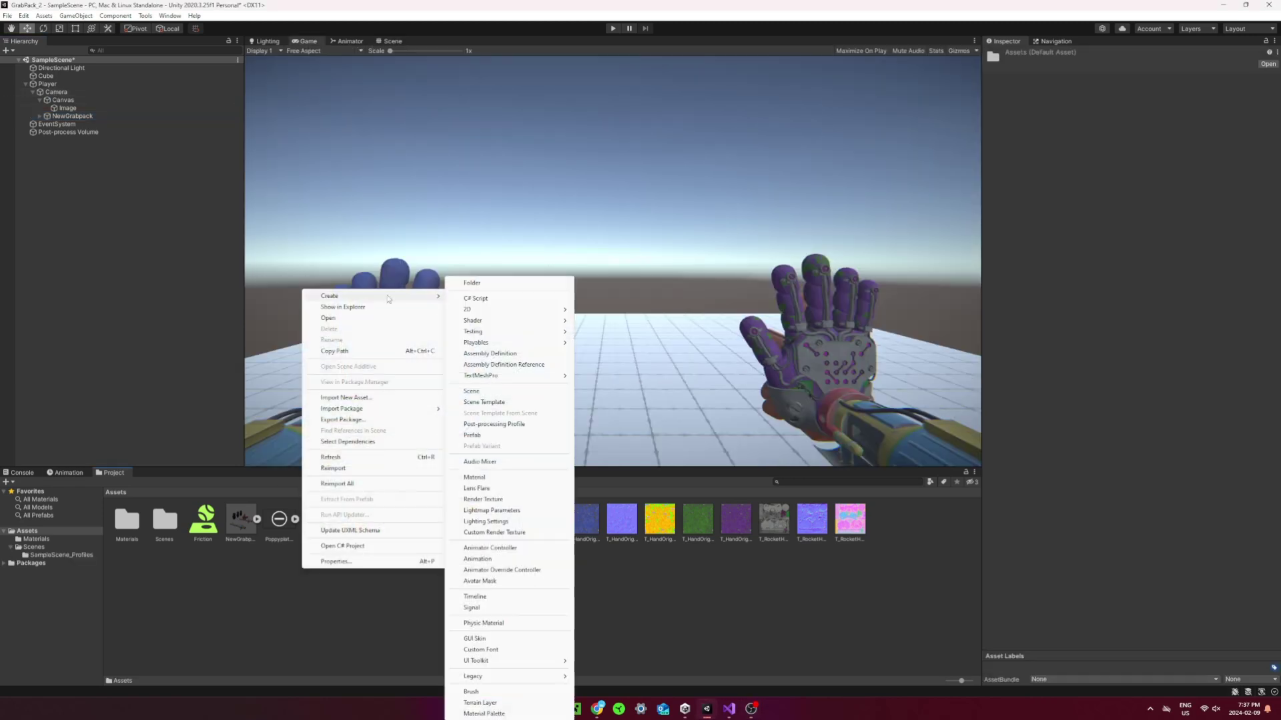
click(490, 298)
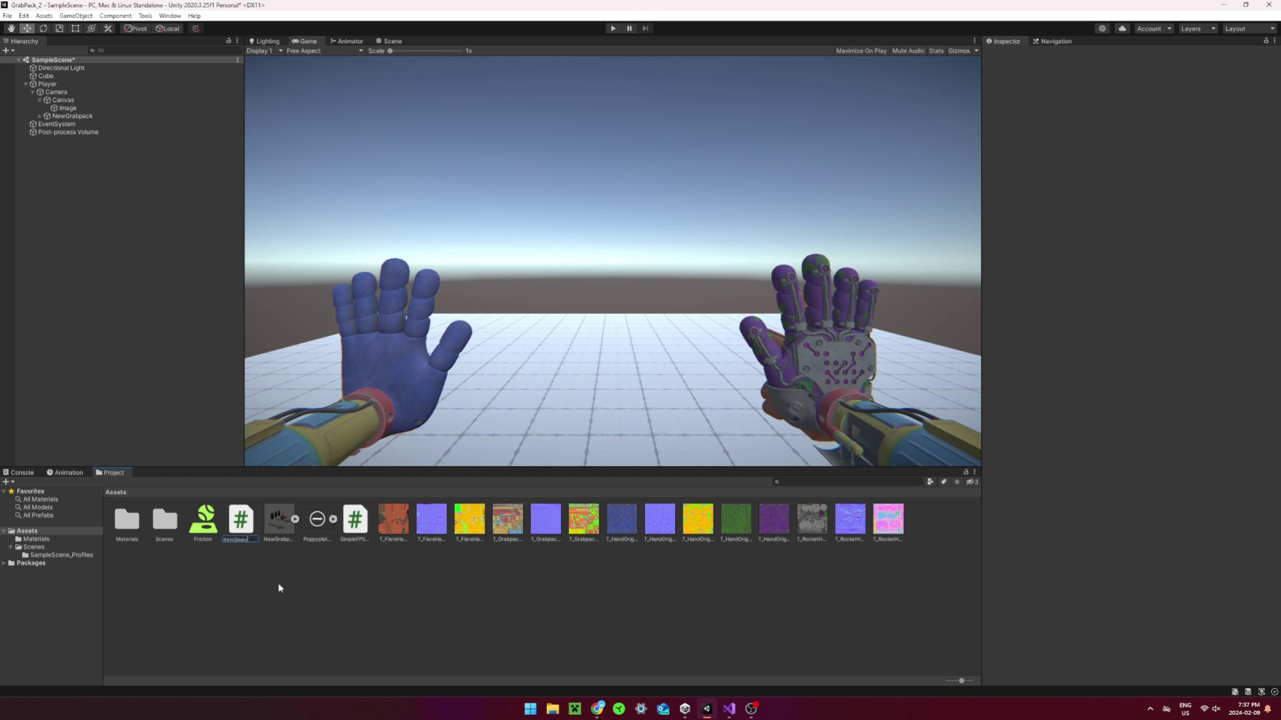
key(Return)
double_click(241, 515)
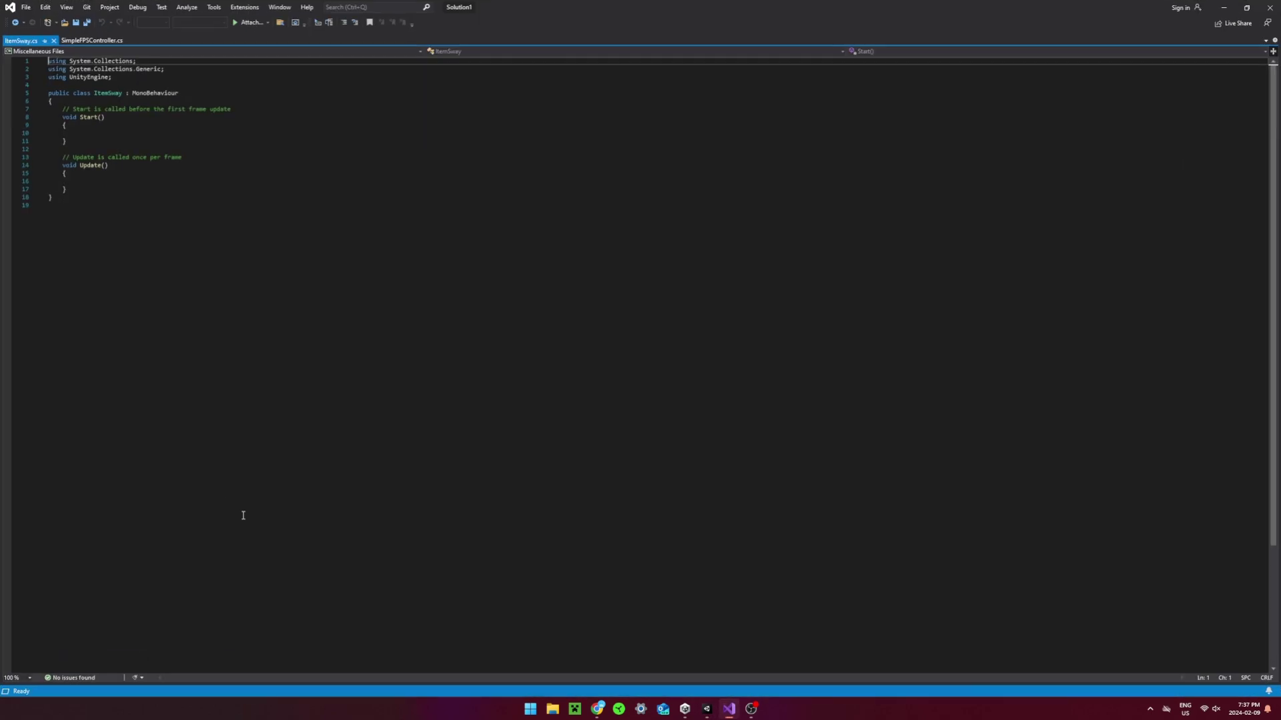